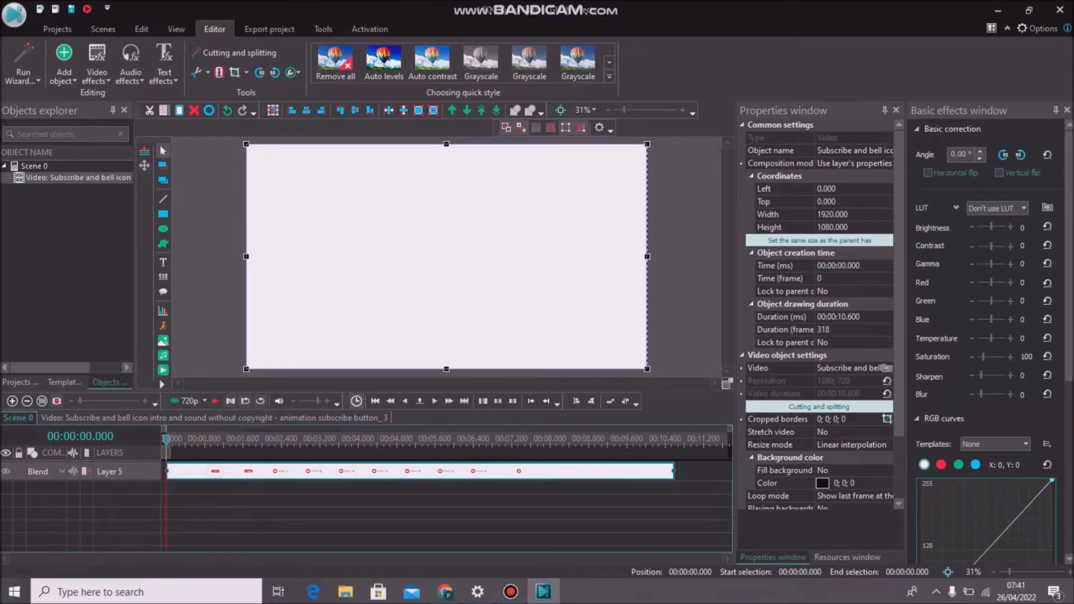
Preview the original subscribe-button video by scrubbing to about 4.3 seconds, returning to the start and playing it.
left_click_drag(166, 439, 373, 439)
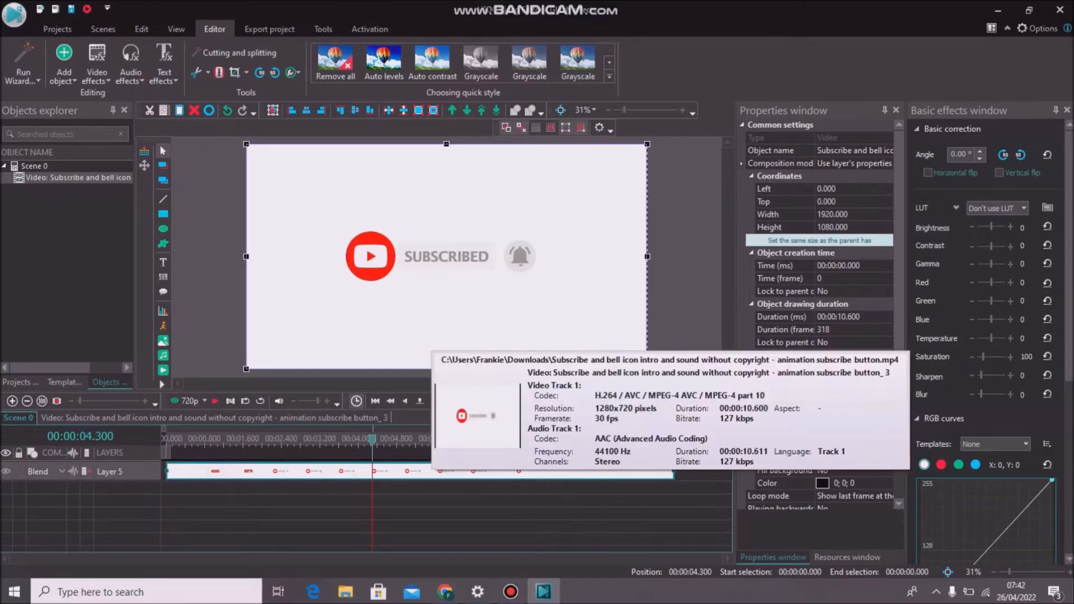
left_click_drag(373, 439, 167, 438)
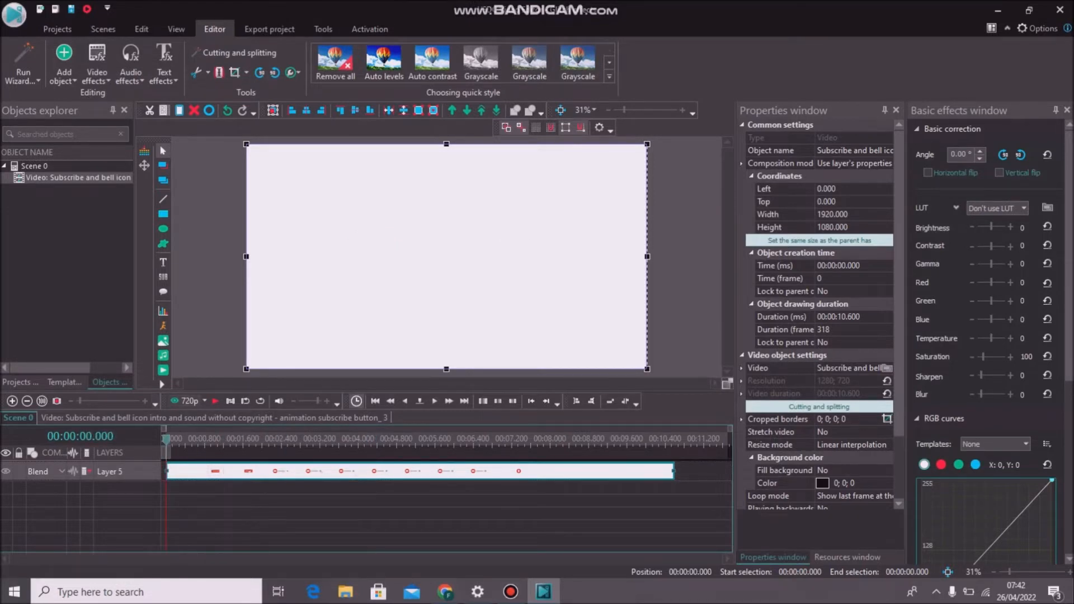
key("space")
key("space")
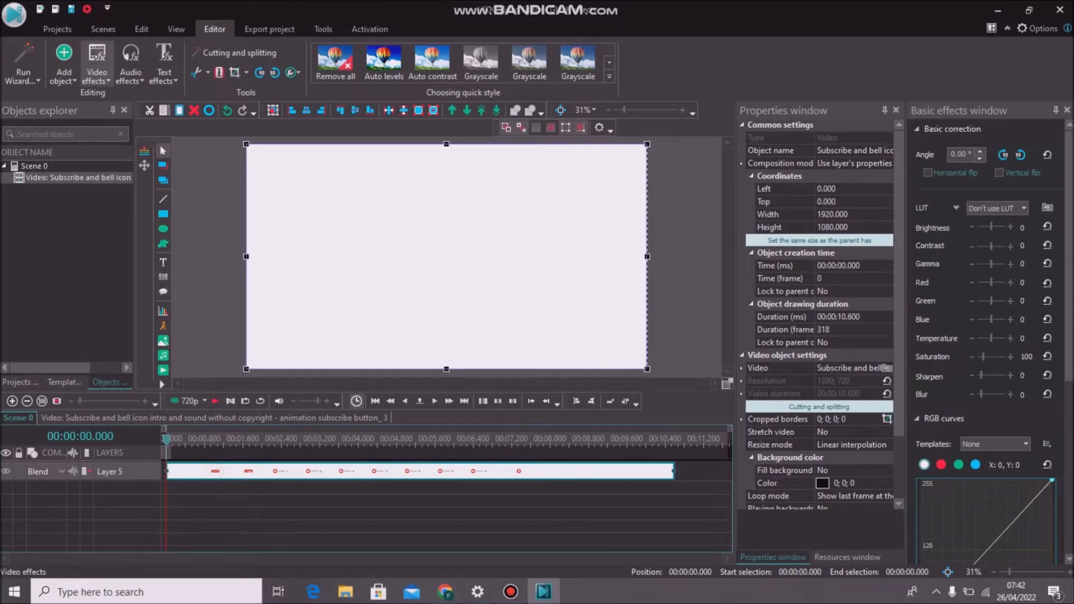
Add a Glitch effect to the subscribe-button video on a new layer, spanning the whole parent duration.
left_click(96, 65)
mouse_move(122, 172)
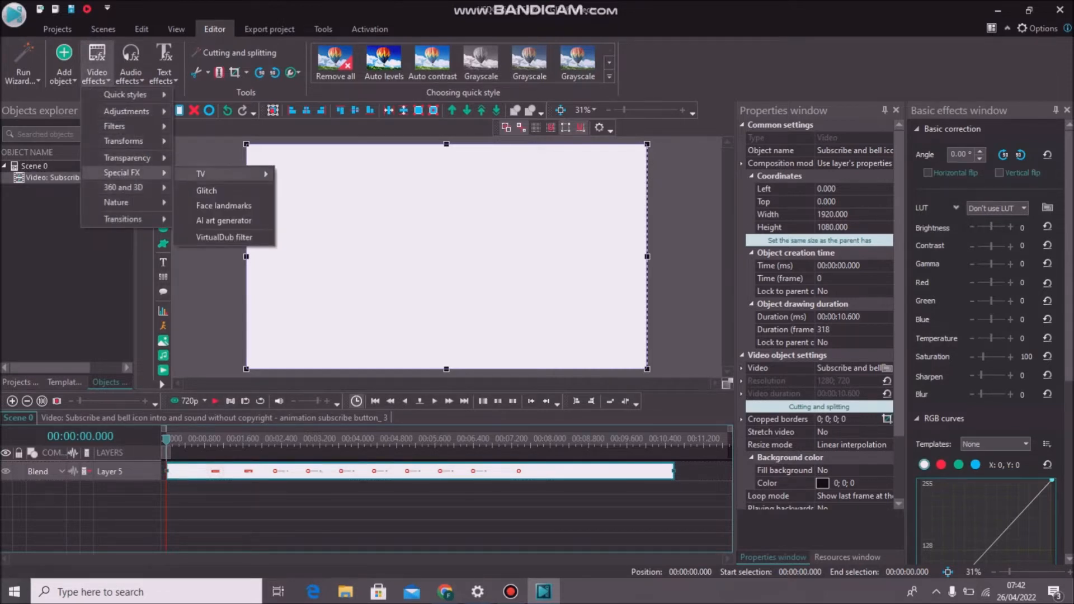
left_click(207, 190)
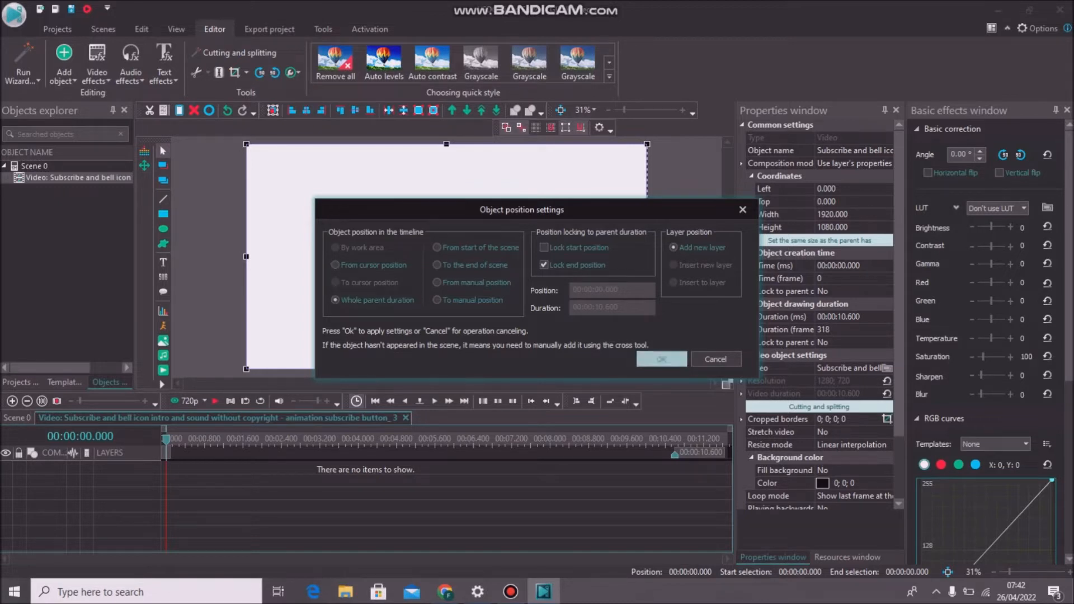
left_click(661, 359)
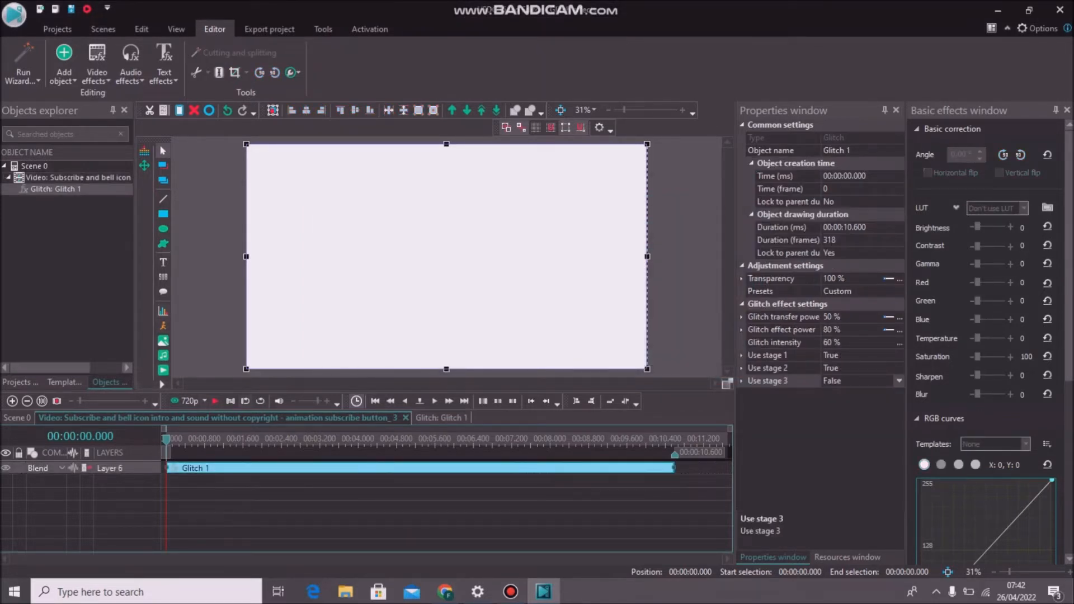
Select the Glitch effect under the video object and set Use stage 2 to False.
left_click(78, 177)
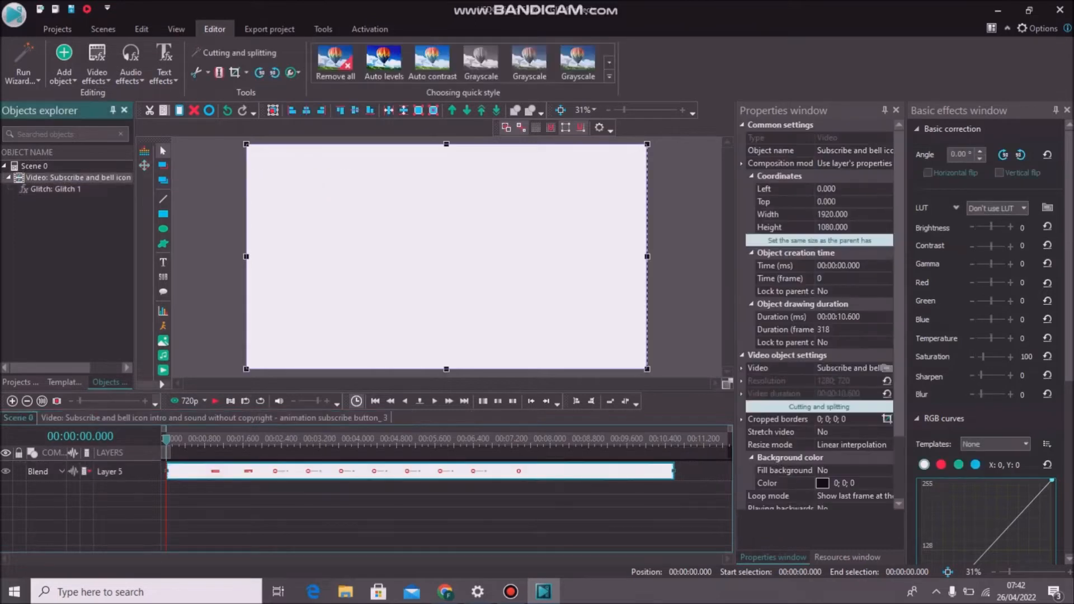
left_click(55, 189)
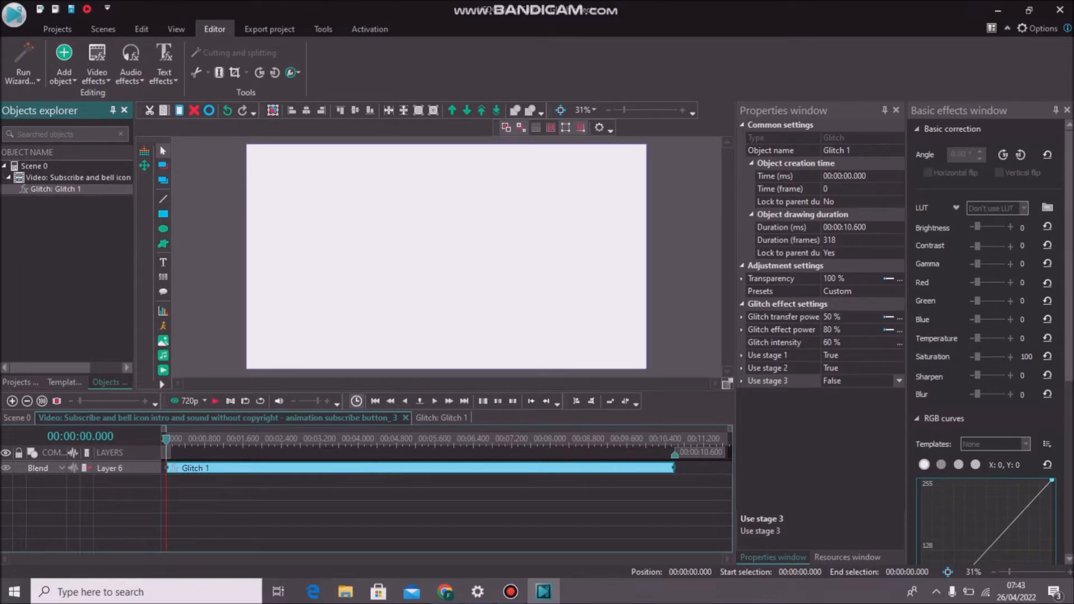
left_click(768, 368)
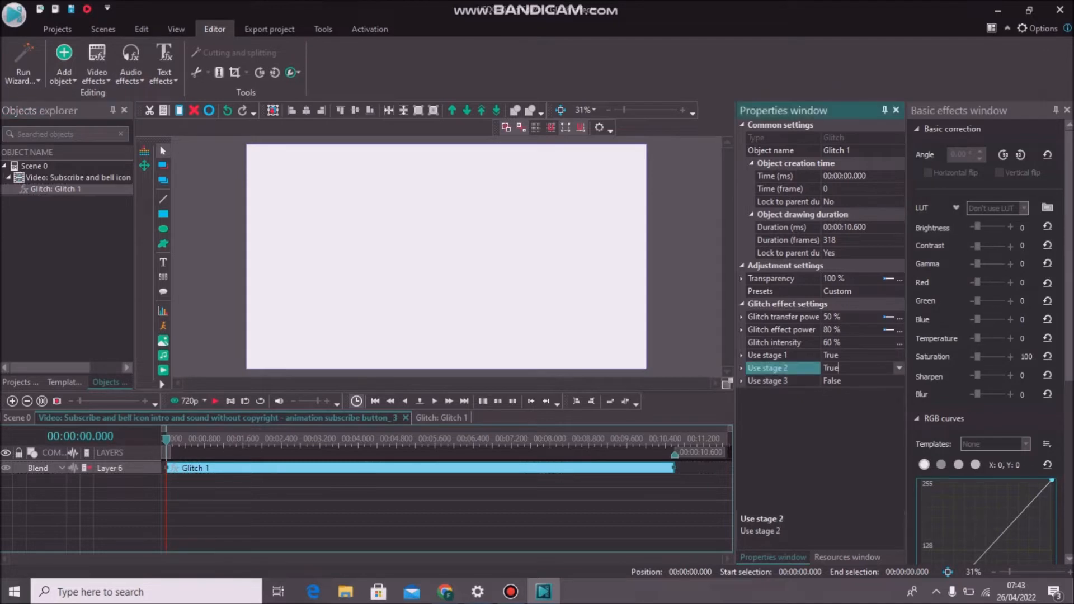
left_click(899, 368)
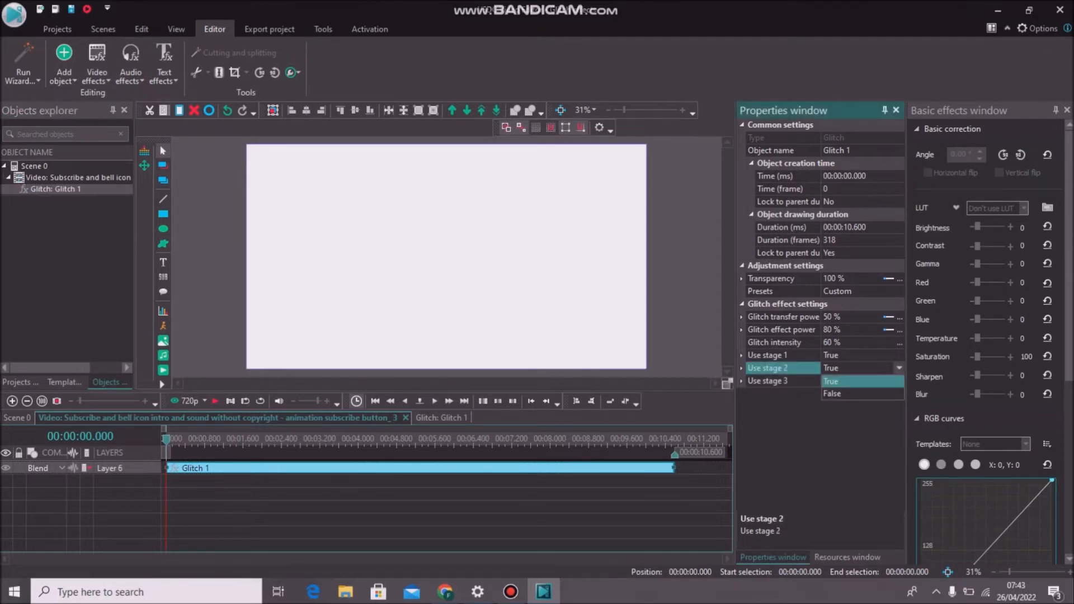
left_click(833, 394)
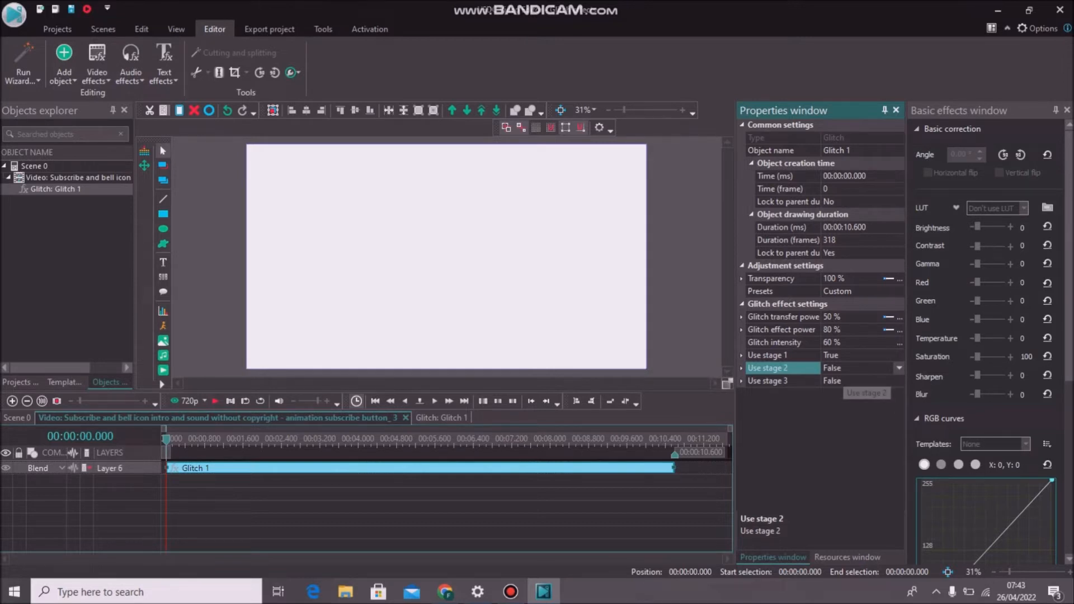
left_click(767, 381)
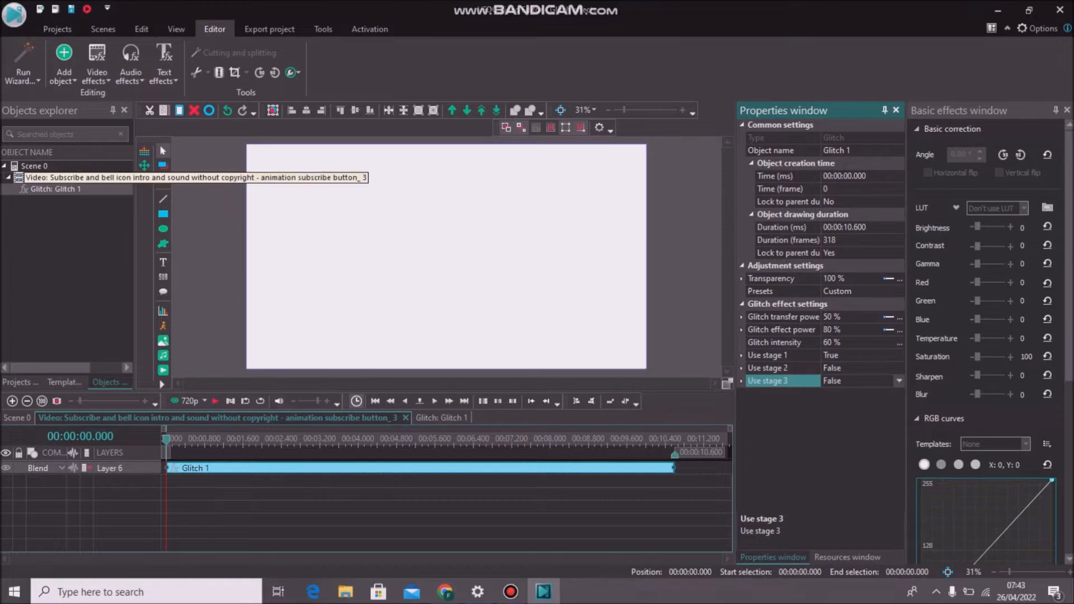
Play the video with only glitch stage 1 active and return to the start.
key("space")
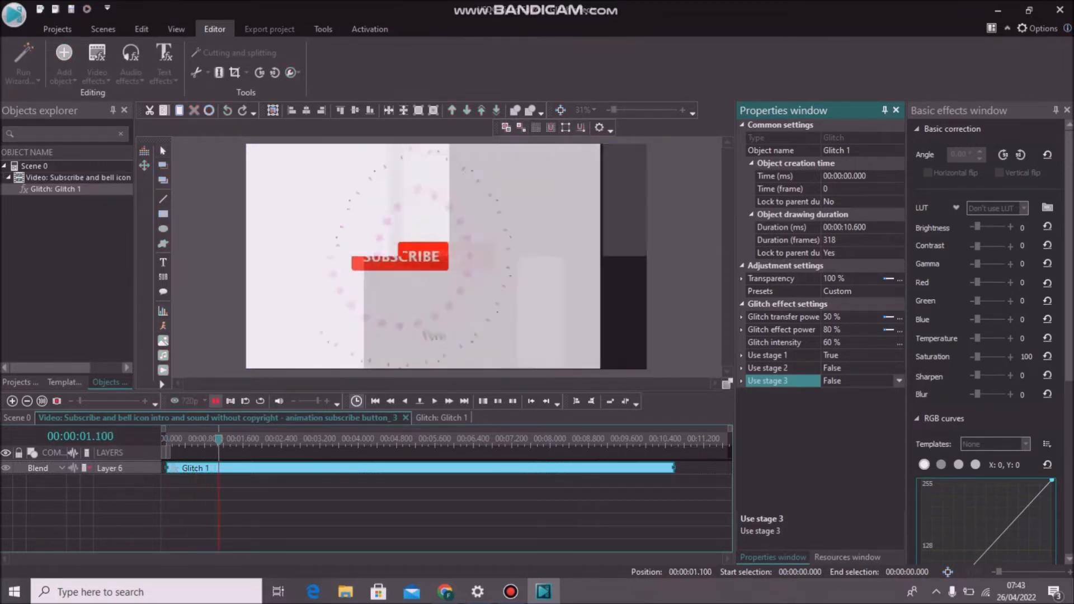
key("space")
key("Home")
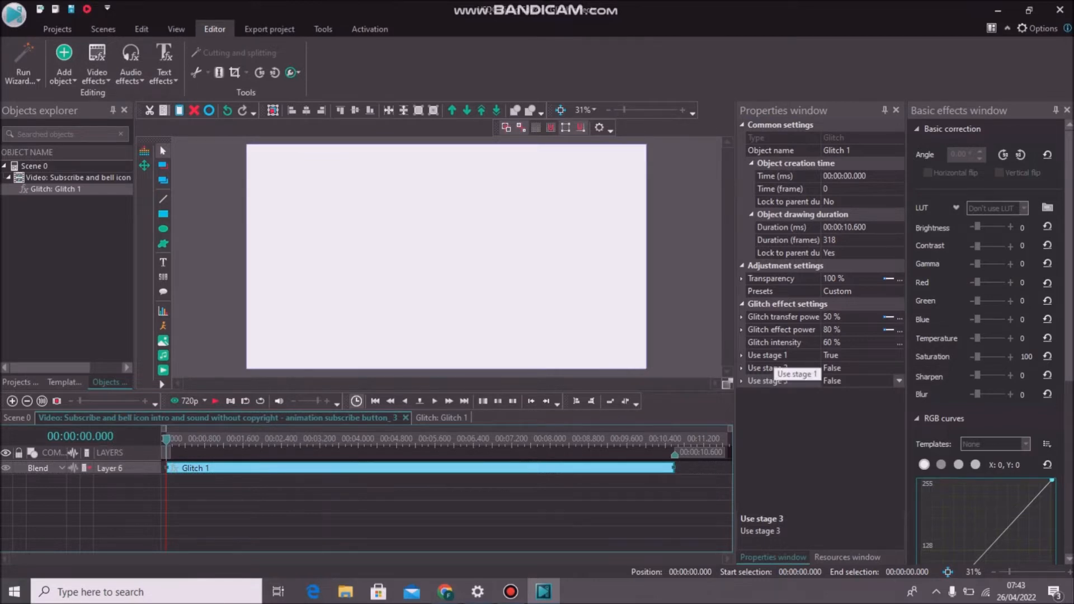
Expand the glitch's stage 1 settings, review the effect types keeping RGB offset, and set the stage transfer power to 50 %.
double_click(774, 355)
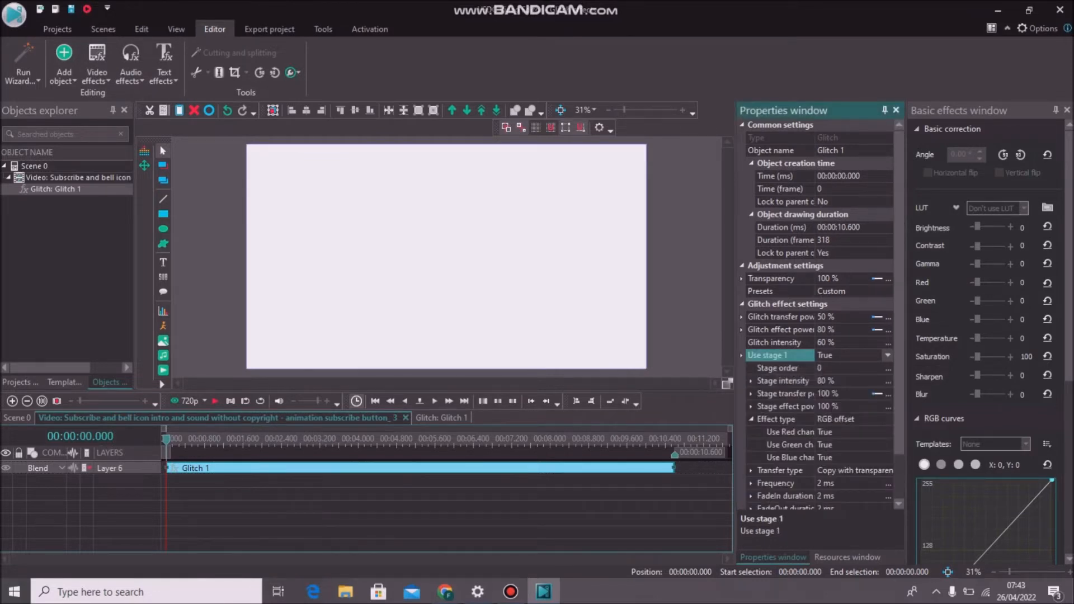
scroll(817, 313, "down", 2)
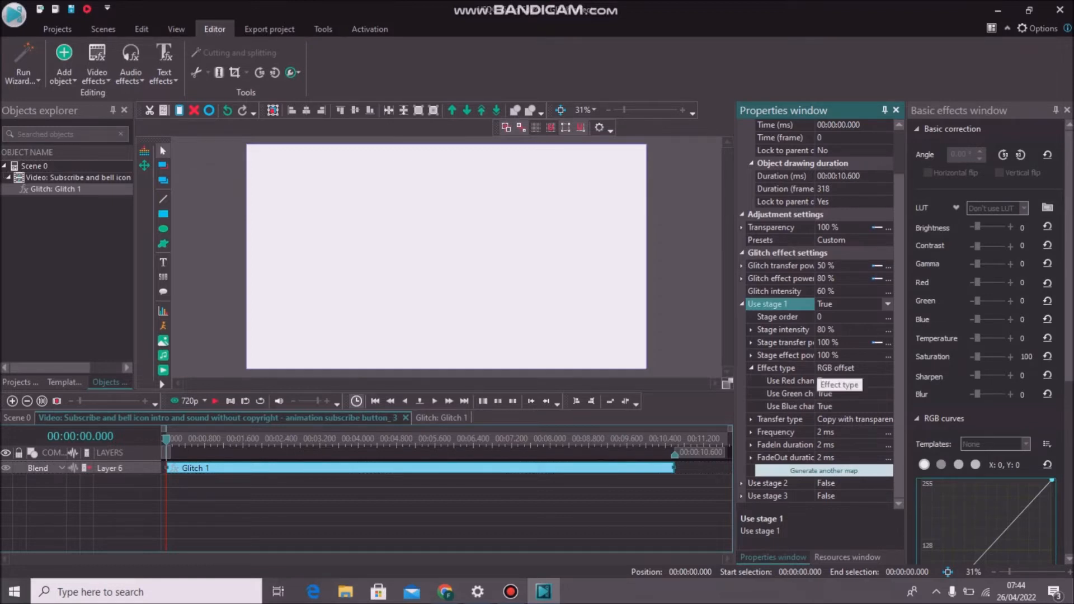
left_click(811, 369)
left_click(840, 367)
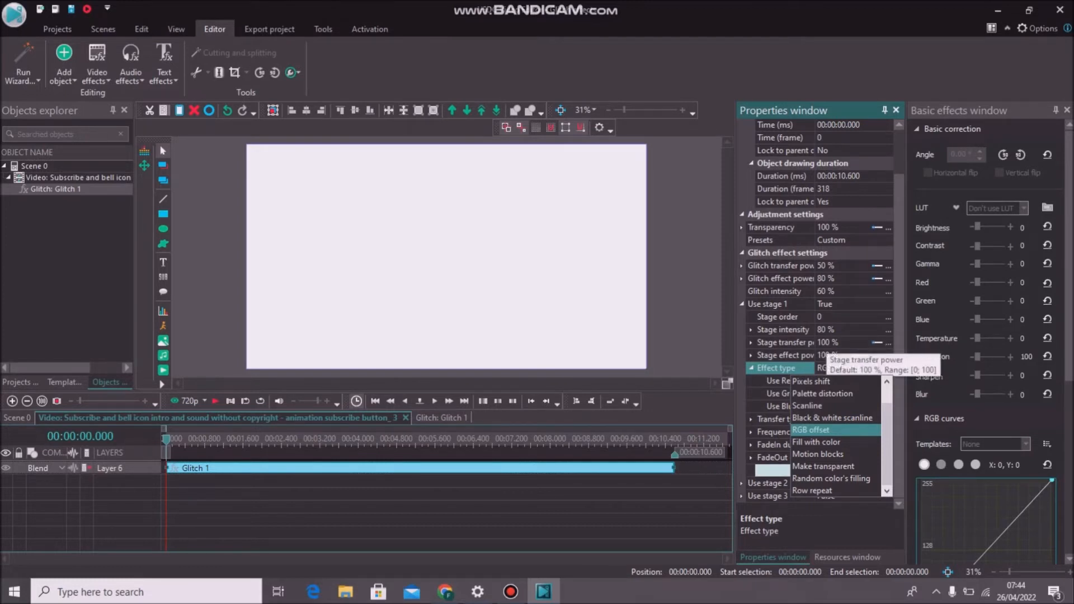
left_click(828, 342)
left_click(822, 343)
double_click(823, 342)
type("50")
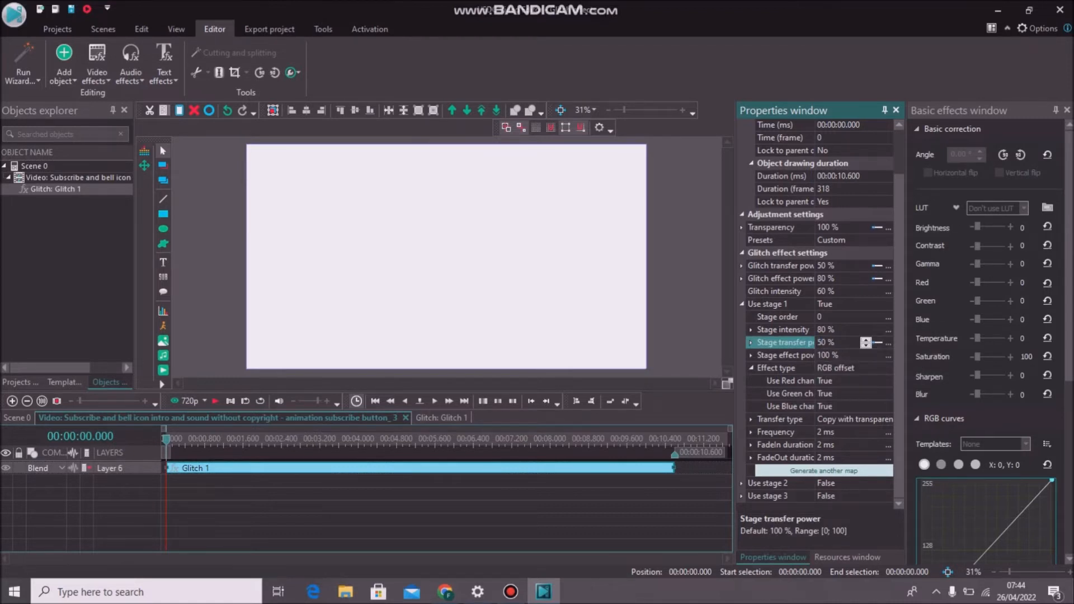
Set the stage intensity of glitch stage 1 to 60 % and play a preview of the result.
left_click(824, 330)
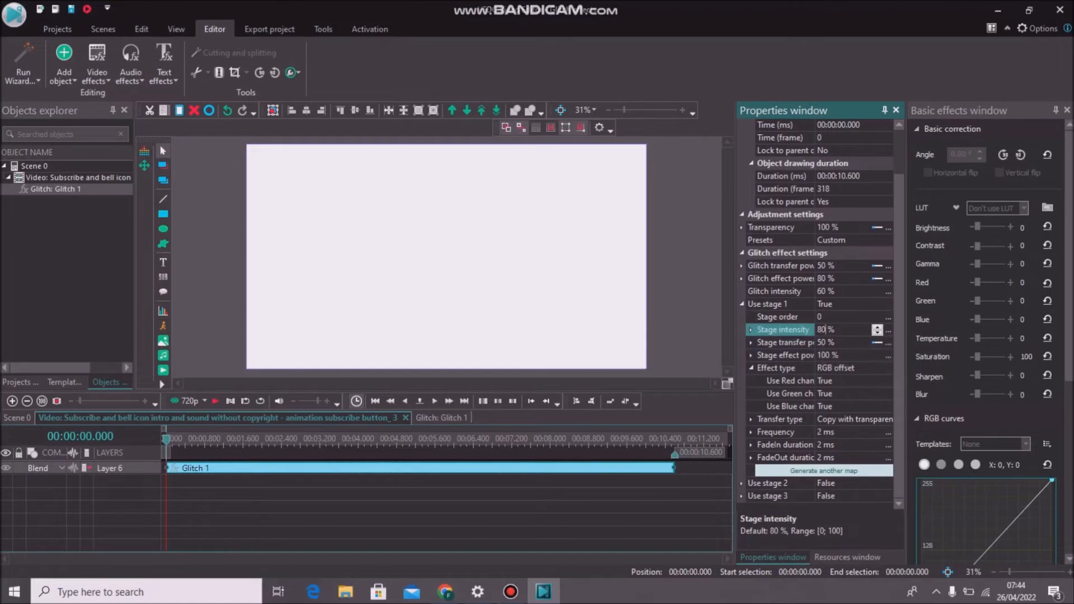
double_click(822, 330)
type("60")
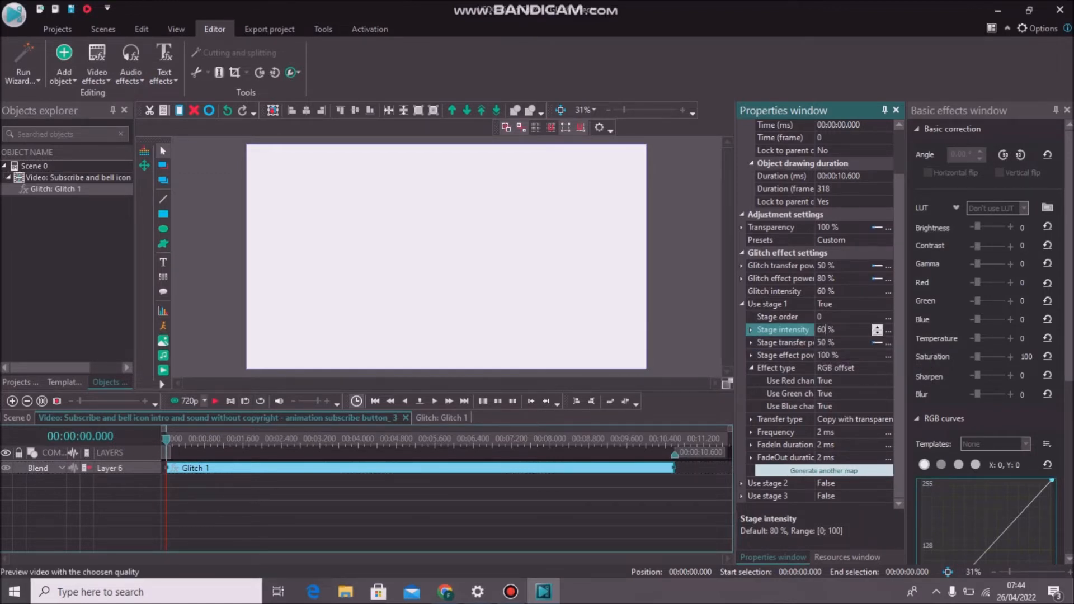
left_click(215, 401)
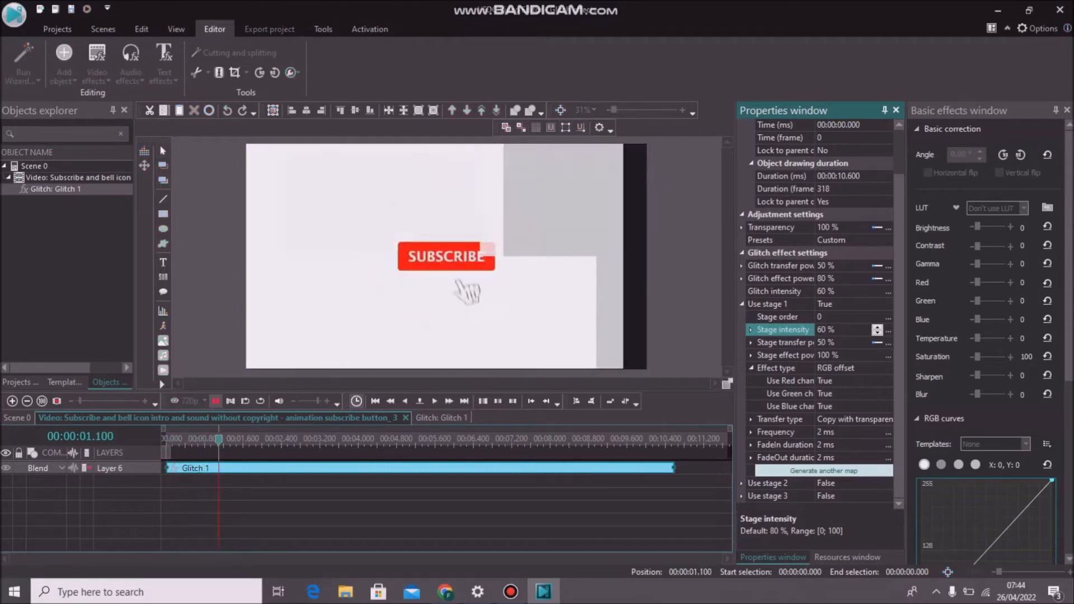
left_click(215, 401)
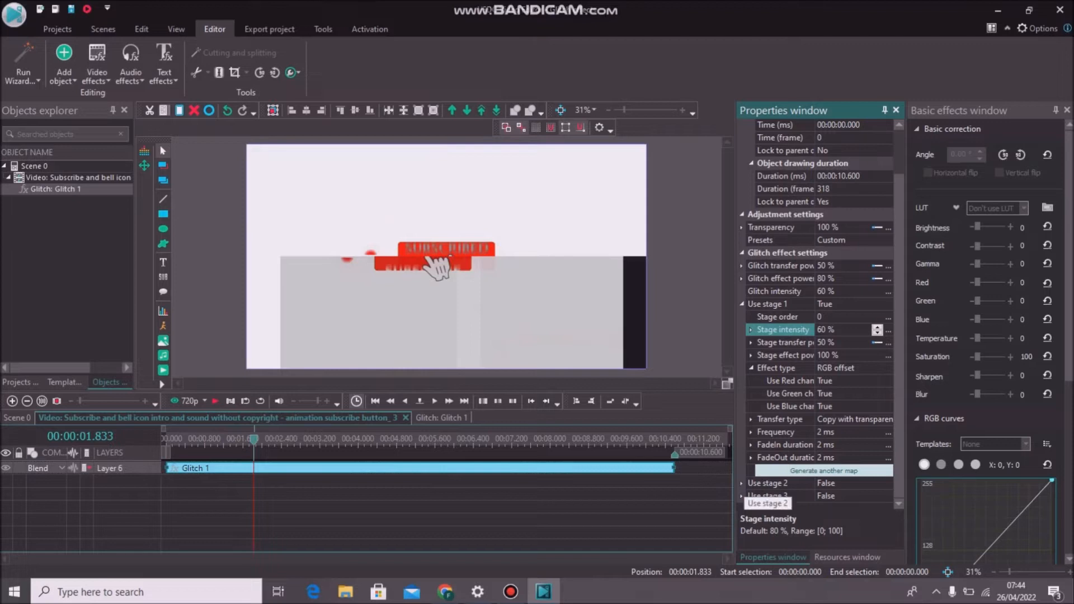
Expand the glitch's stage 2 settings, set Use stage 2 to True and play a preview.
left_click(742, 482)
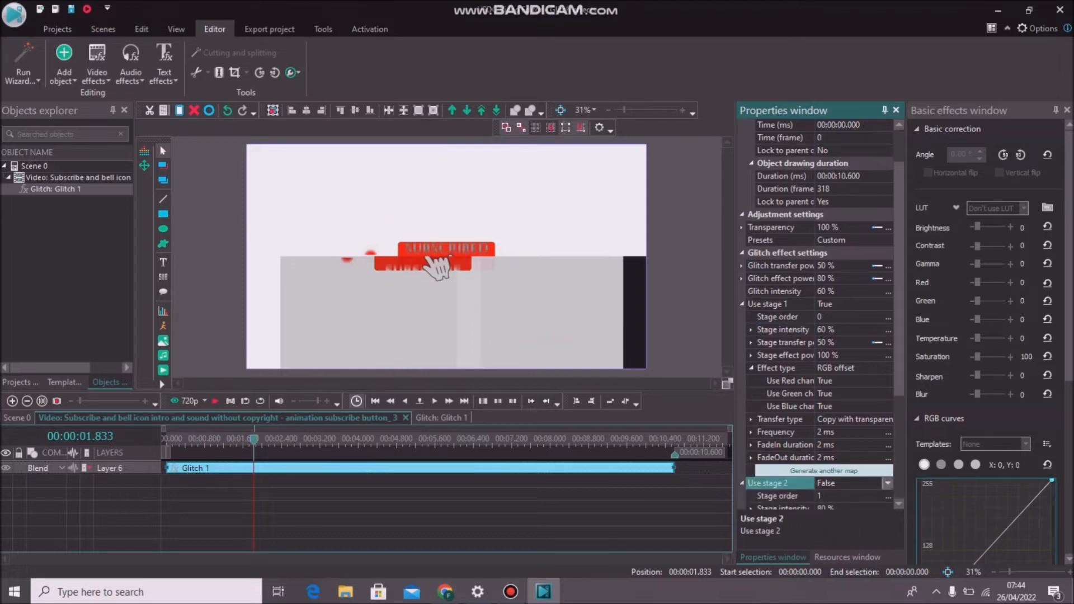
left_click(888, 483)
left_click(826, 496)
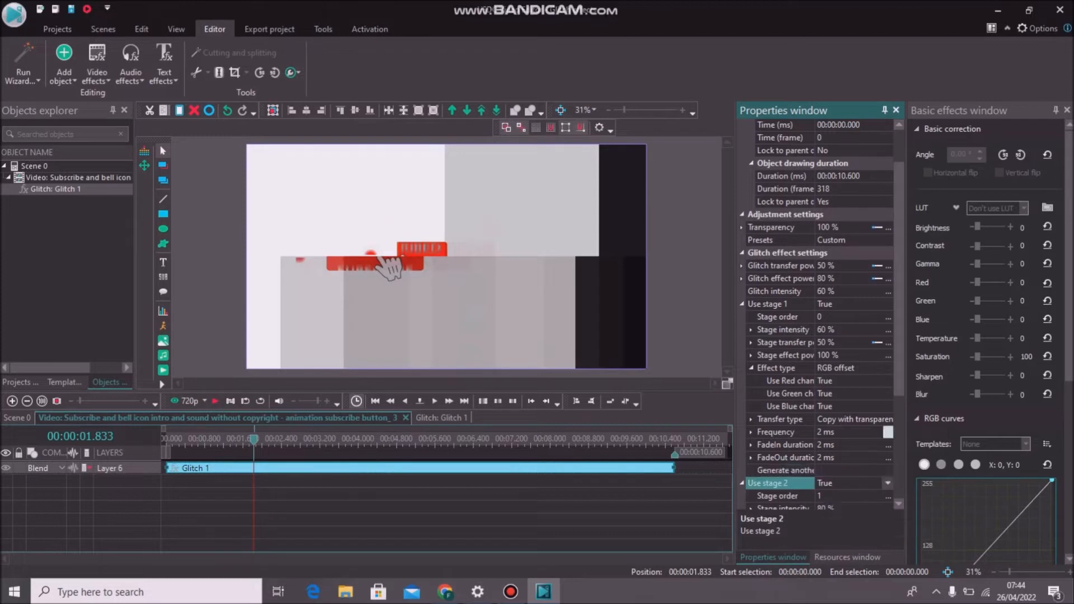
left_click_drag(899, 369, 899, 473)
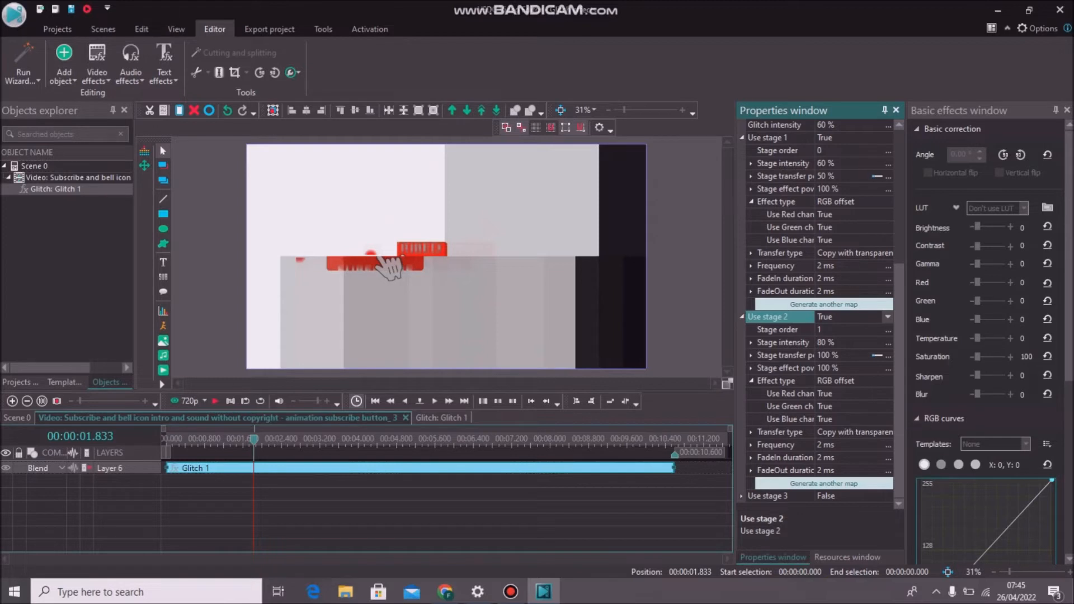
key("Home")
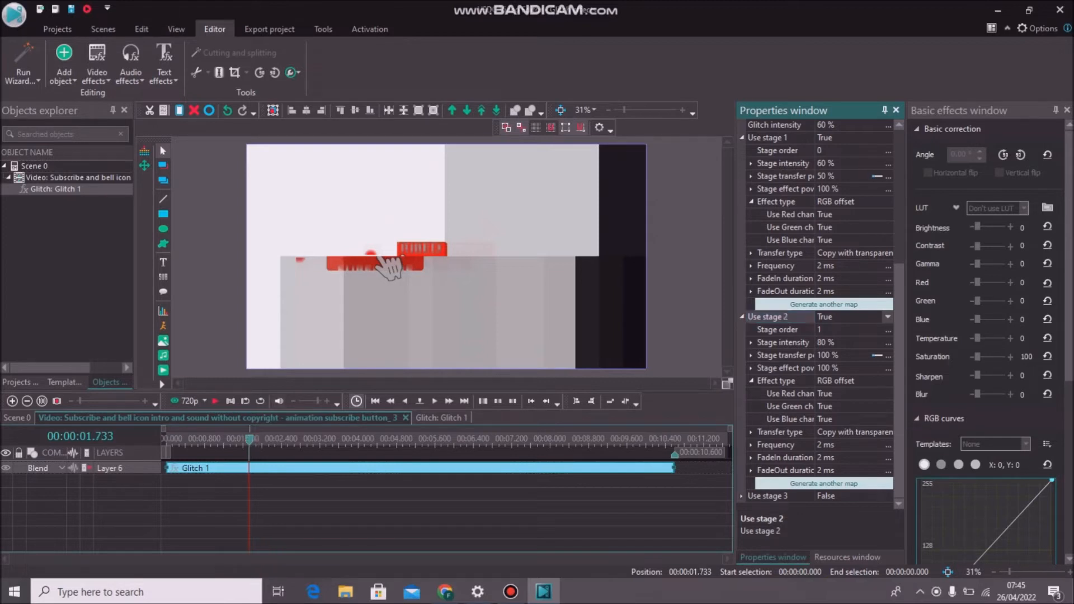
key("space")
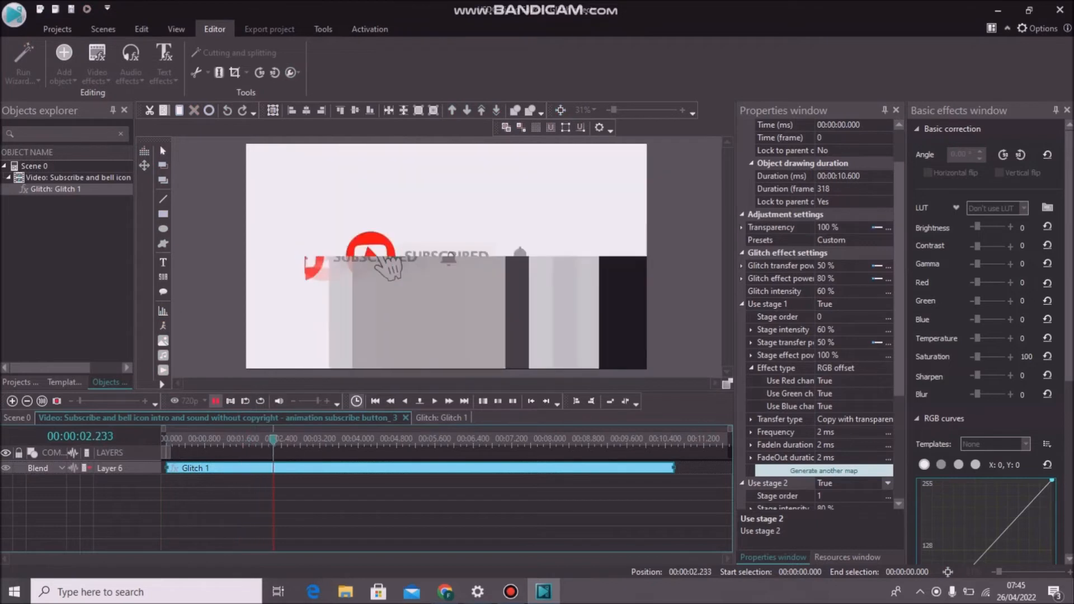
key("space")
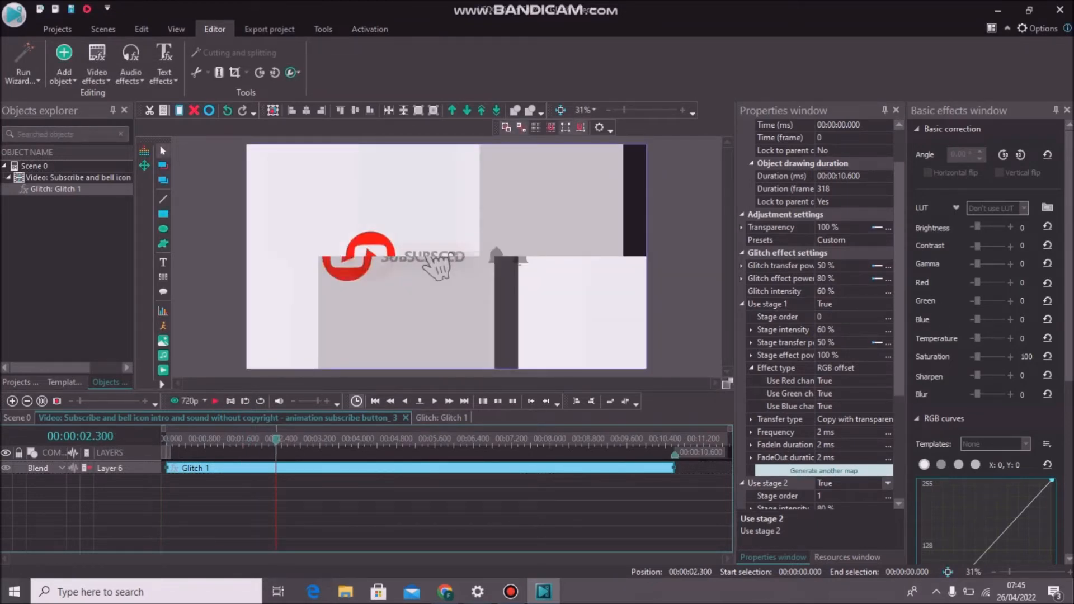
Set Use stage 2 back to False and replay the glitched video from the start.
scroll(817, 313, "down", 3)
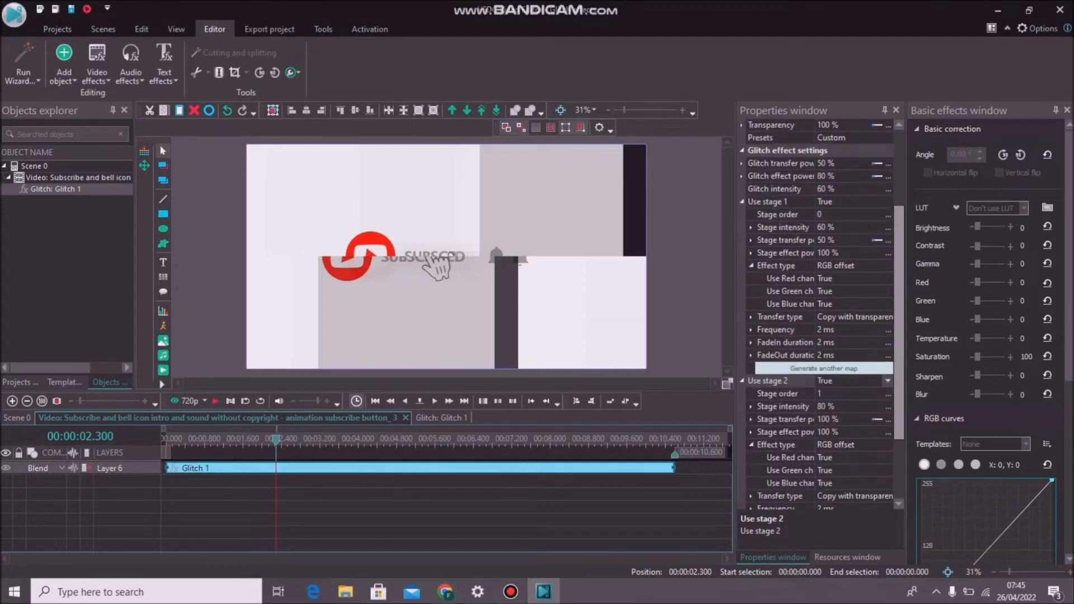
left_click(856, 342)
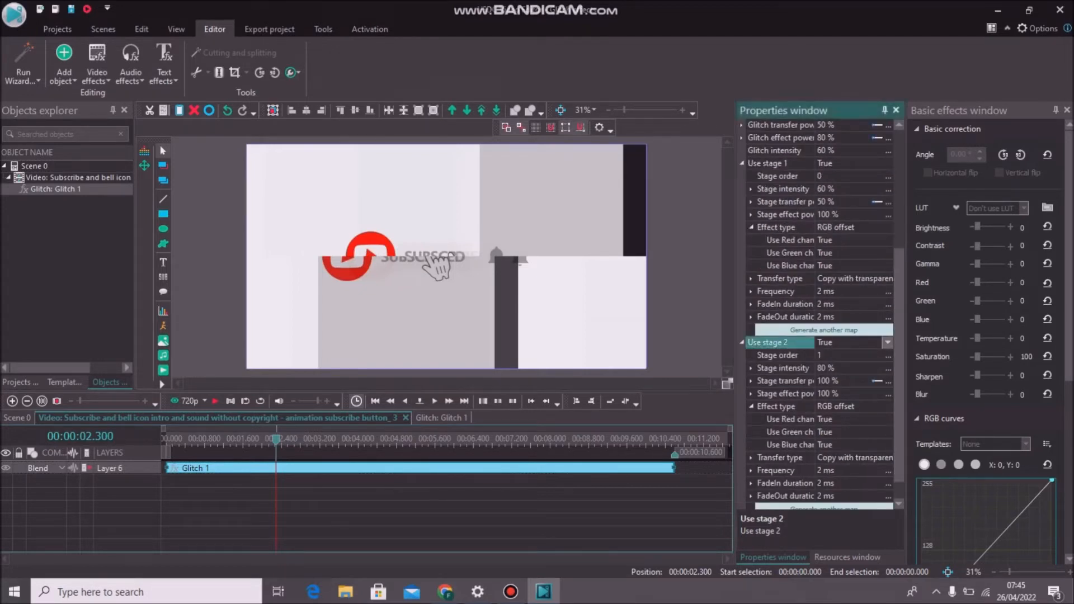
left_click(888, 343)
left_click(854, 356)
left_click_drag(276, 439, 166, 439)
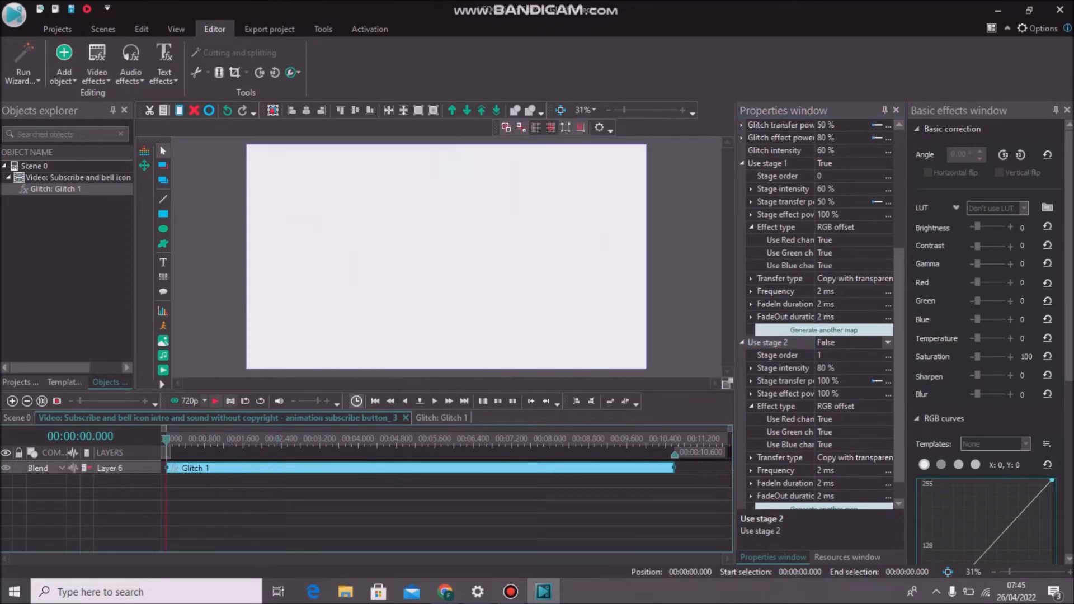
left_click(216, 401)
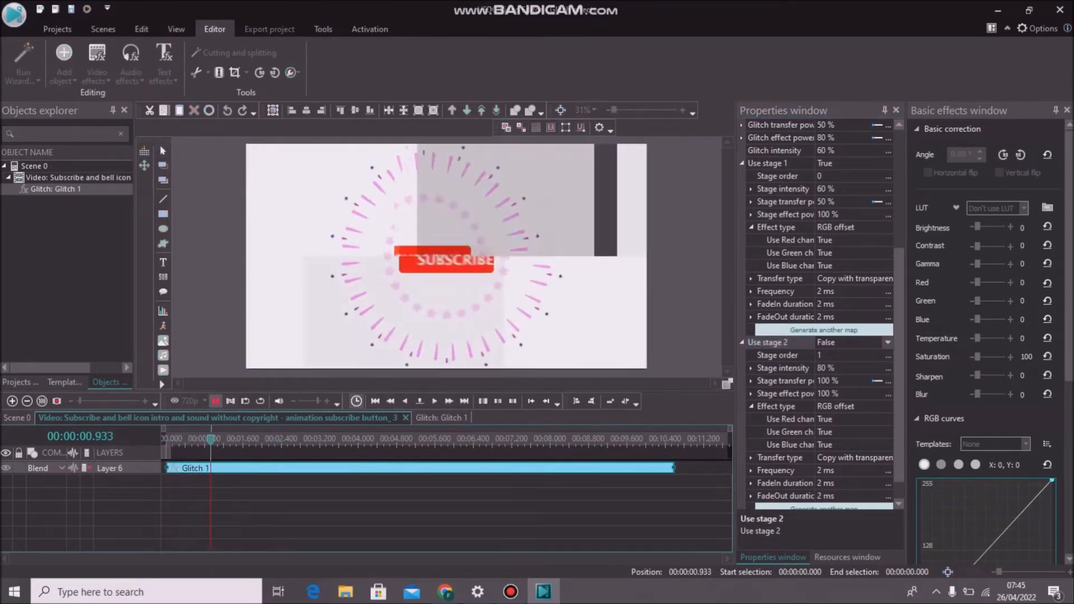
Switch glitch stage 2 on and back off to compare the frame at 00:00:01.000.
left_click(888, 342)
left_click(825, 354)
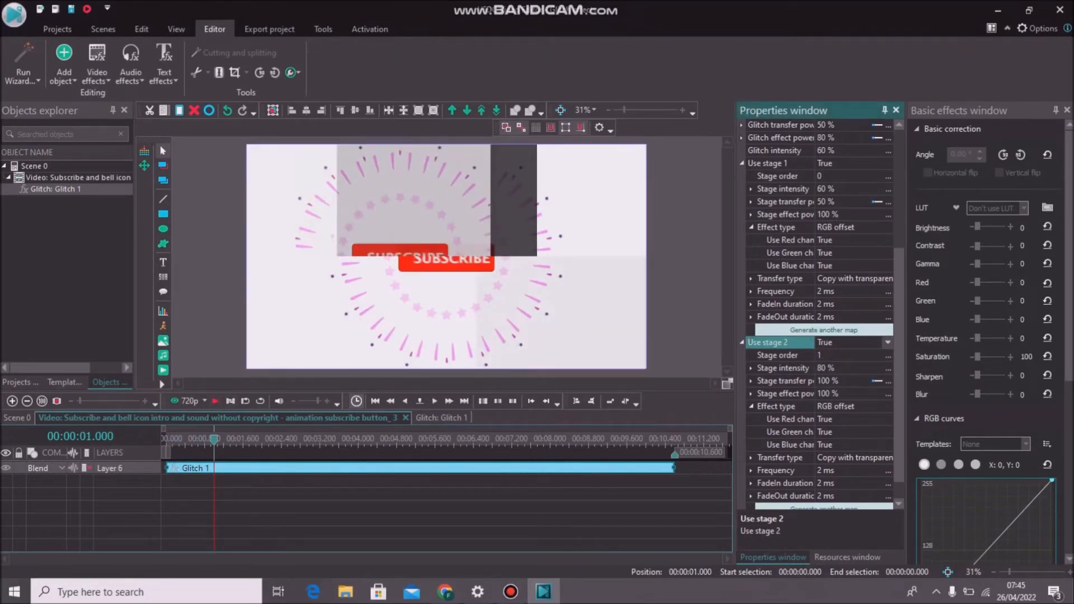
left_click(888, 342)
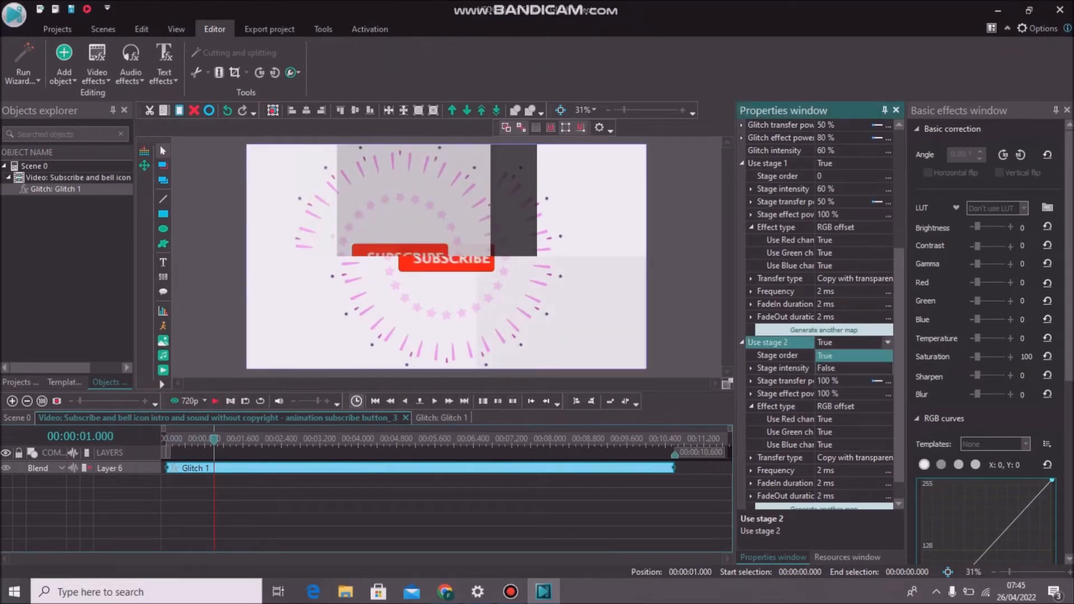
key("Return")
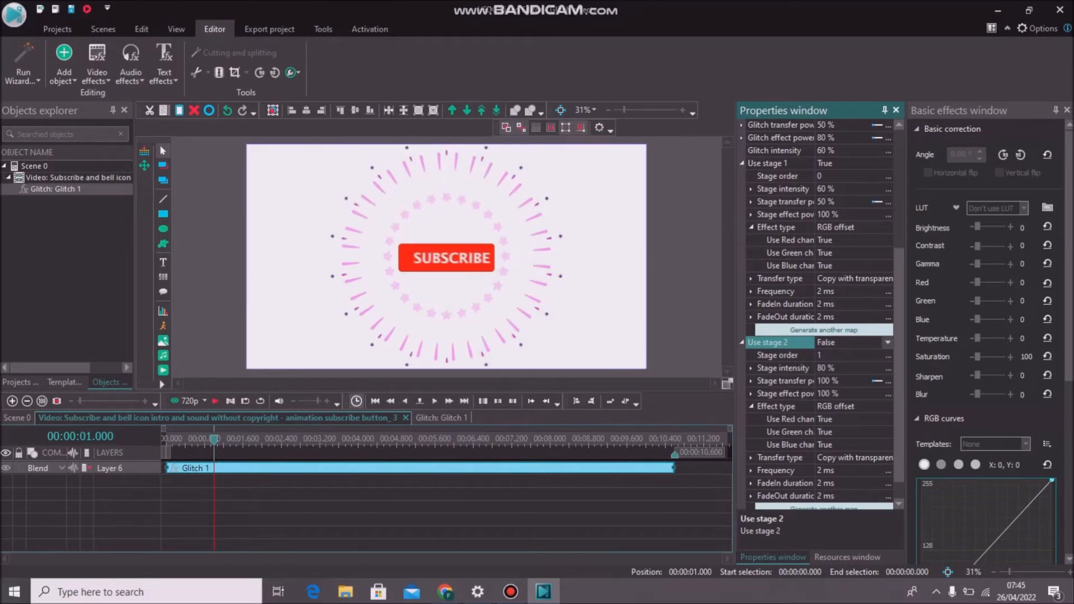
Enable glitch stages 2 and 3 by setting Use stage 2 and Use stage 3 to True.
left_click(887, 342)
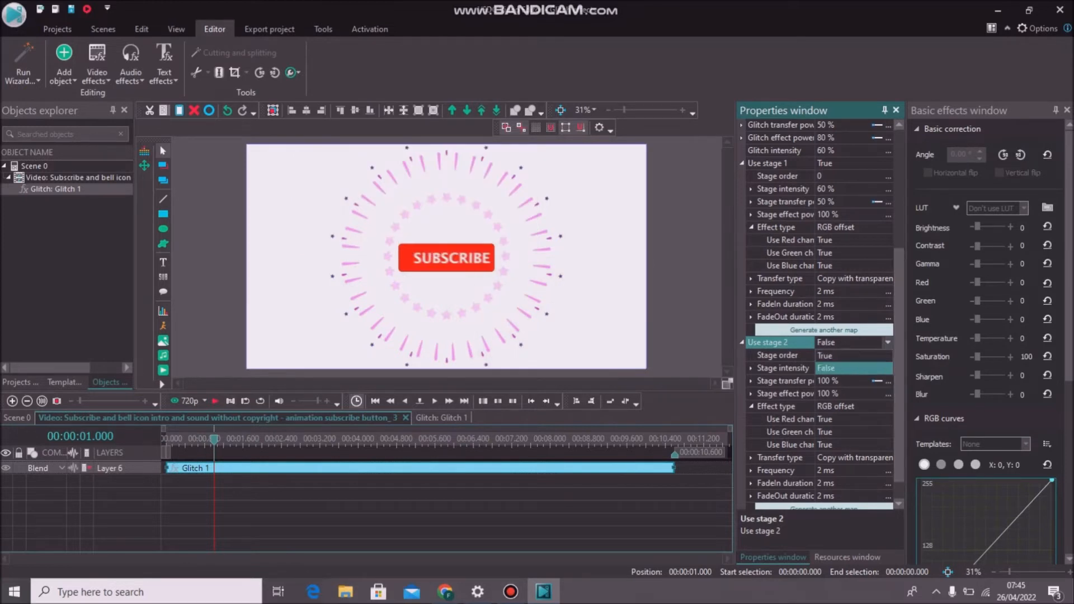
key("Return")
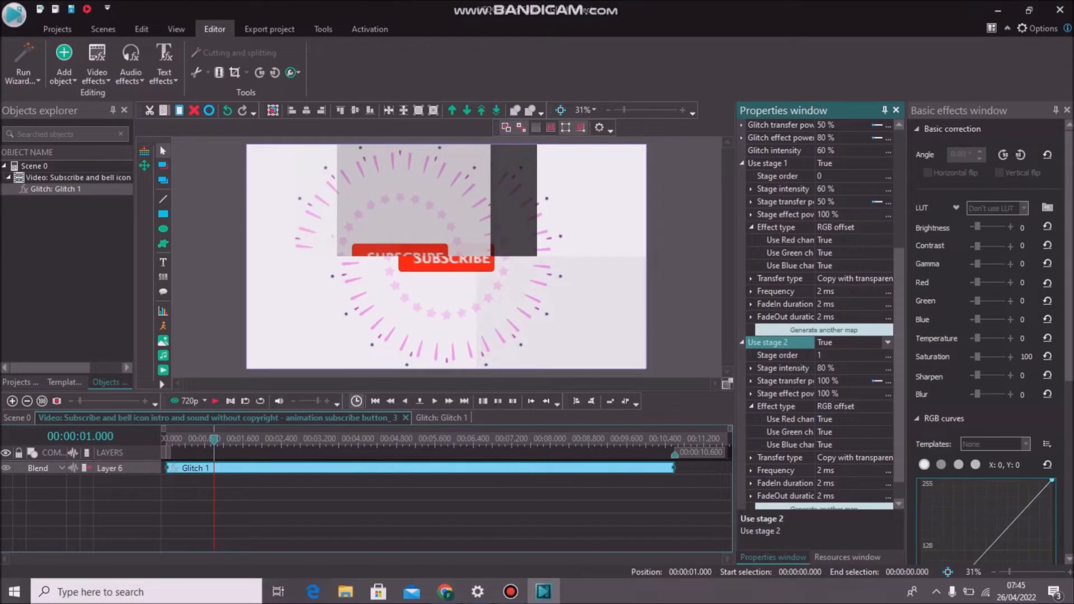
scroll(821, 313, "down", 1)
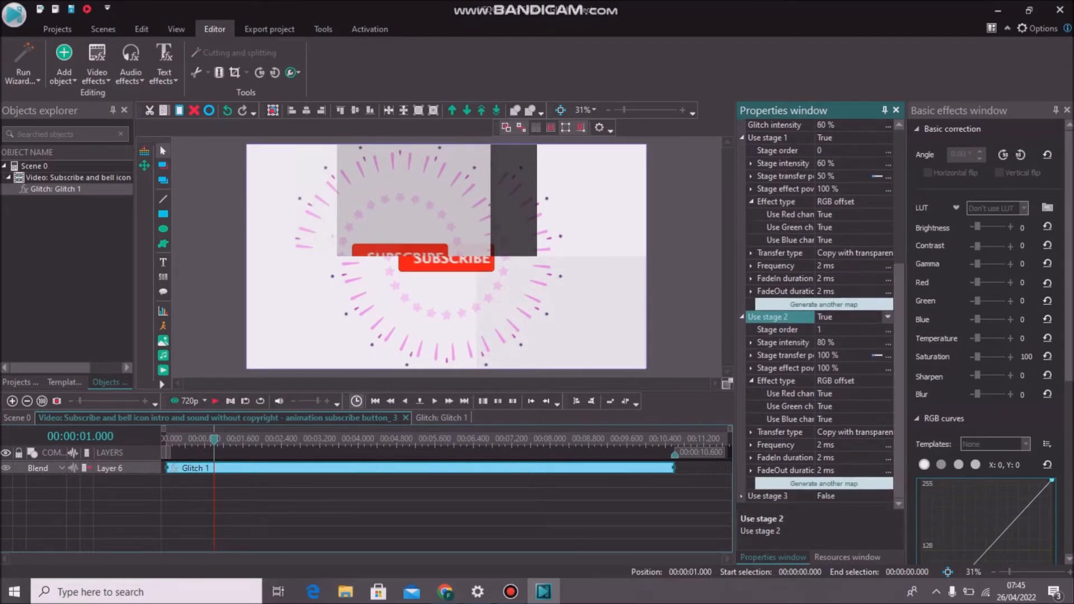
left_click(742, 496)
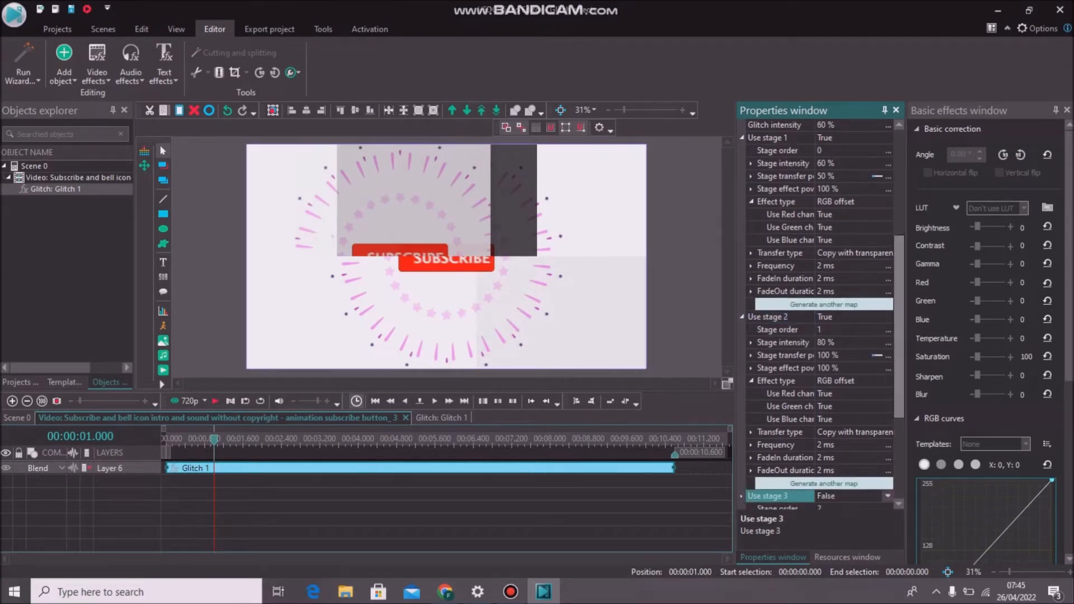
left_click_drag(899, 358, 899, 376)
scroll(821, 313, "down", 3)
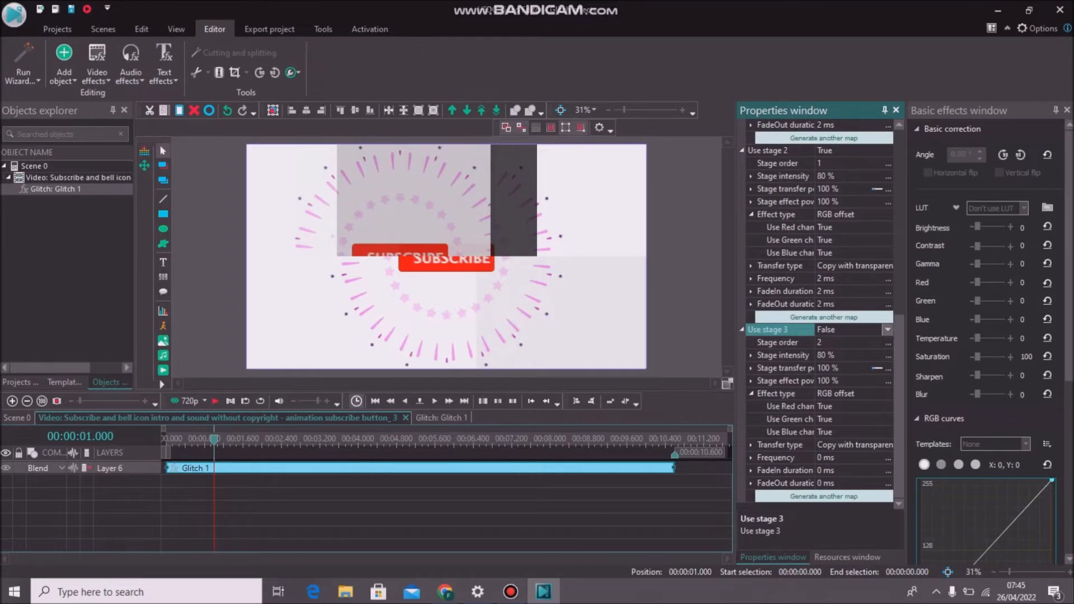
left_click(887, 330)
left_click(853, 355)
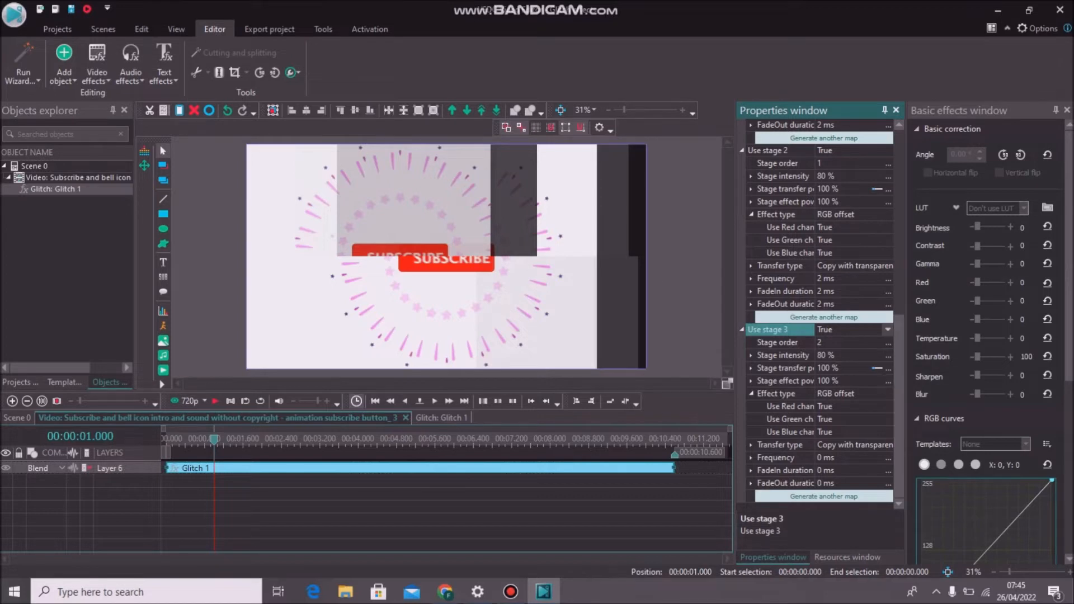
Set glitch stage 3's frequency, fade-in duration and fade-out duration to 2 ms each.
left_click(839, 457)
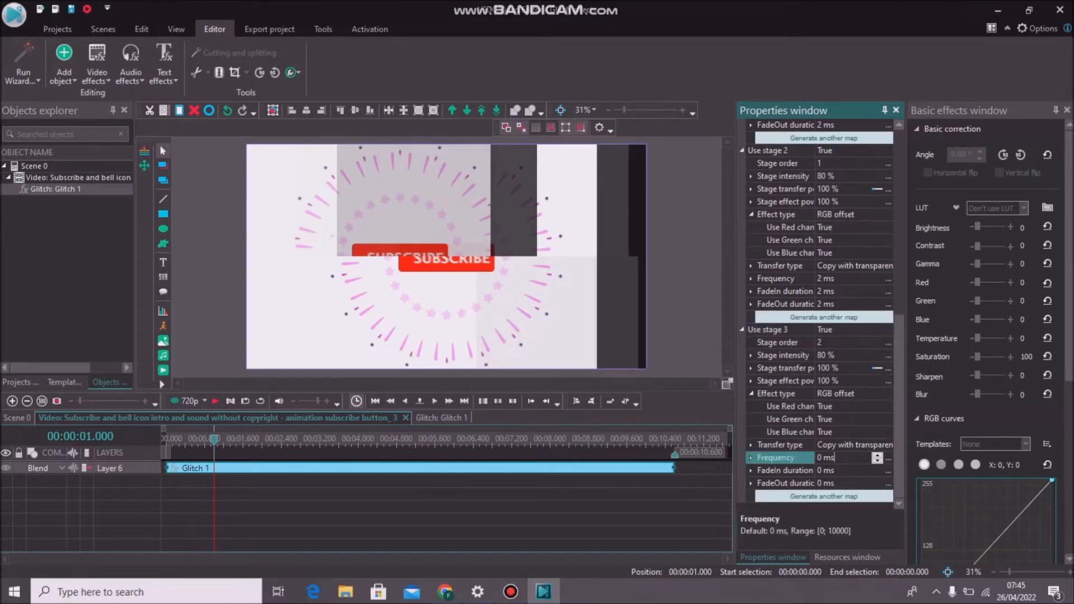
left_click(877, 455)
left_click(839, 471)
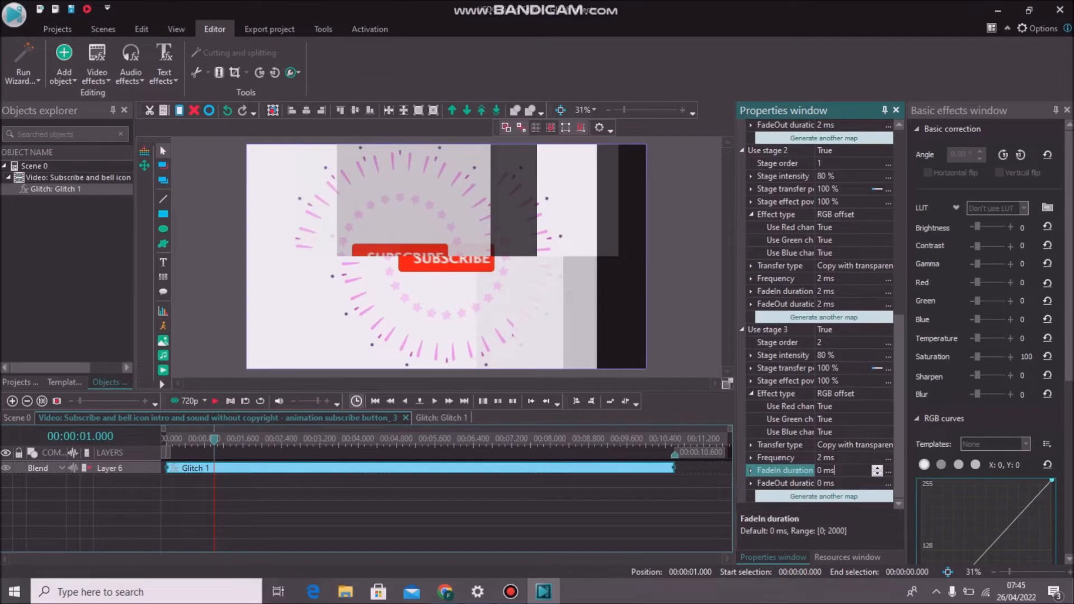
double_click(877, 468)
left_click(839, 483)
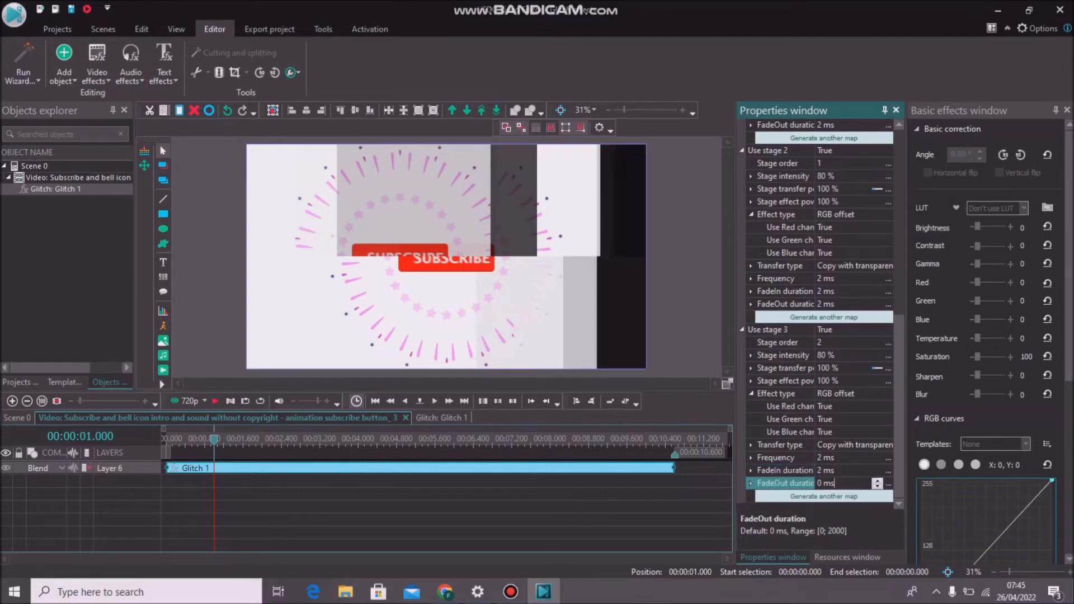
double_click(877, 480)
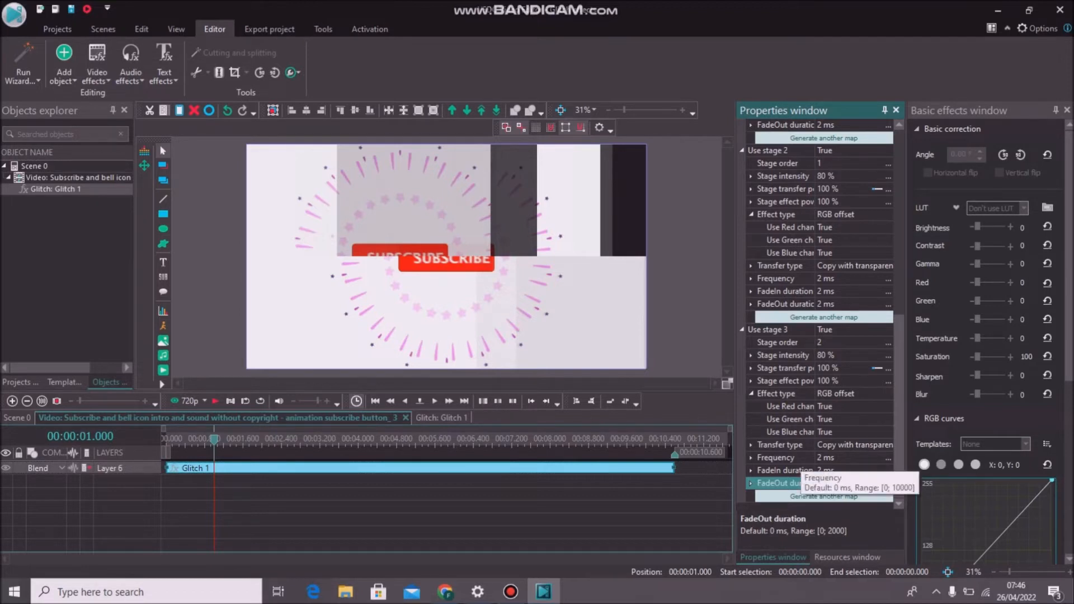
left_click(834, 482)
Play a preview of the glitch with all three stages enabled, then return to the start of the timeline.
left_click(215, 401)
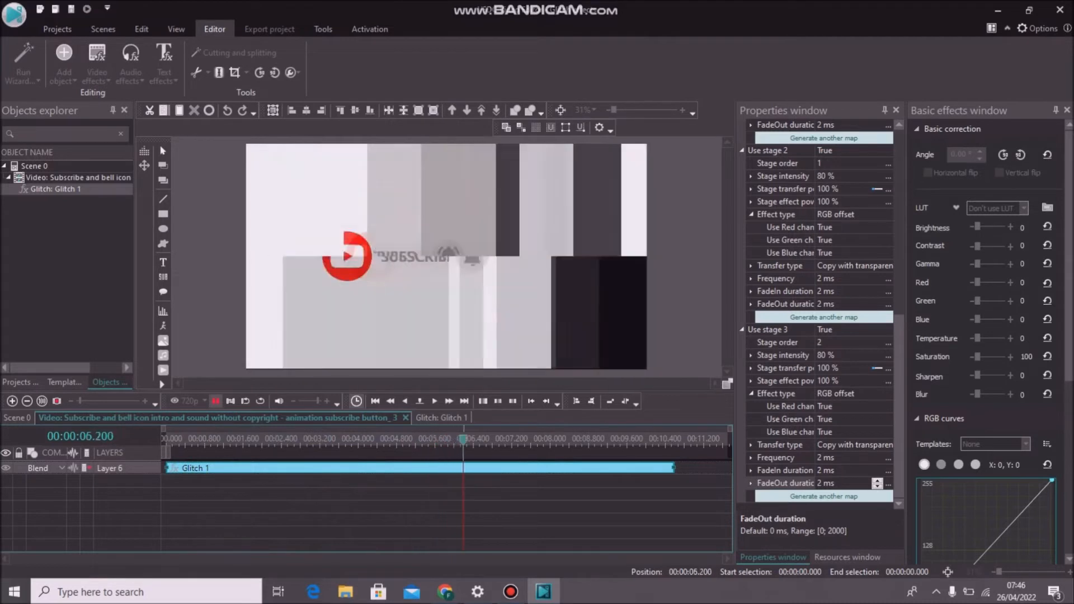
key("space")
key("Home")
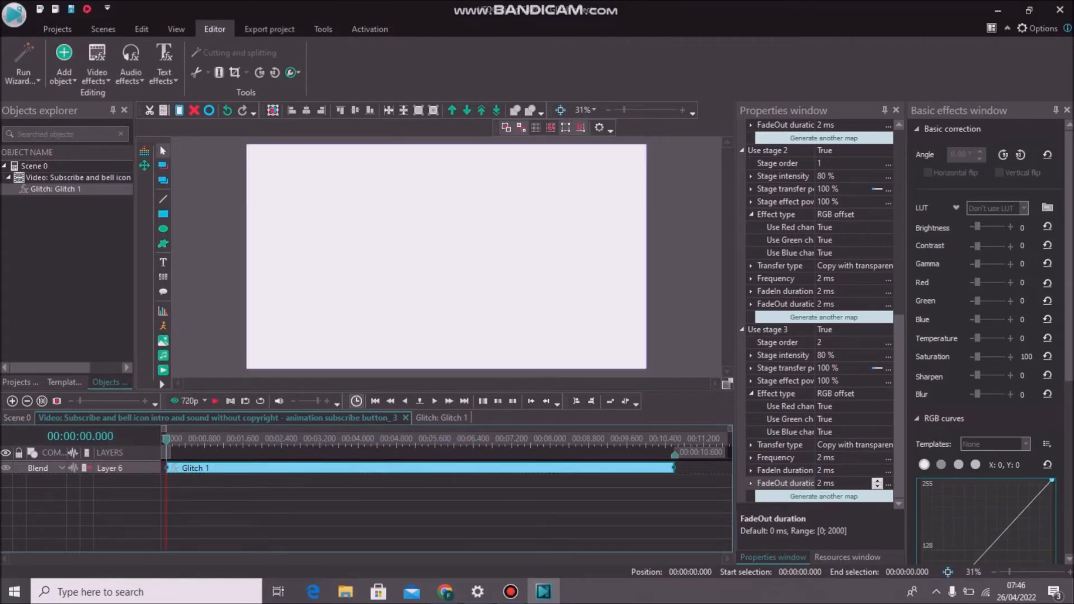
Set Use stage 3 to False, preview the result and return the playhead to the start.
left_click(887, 330)
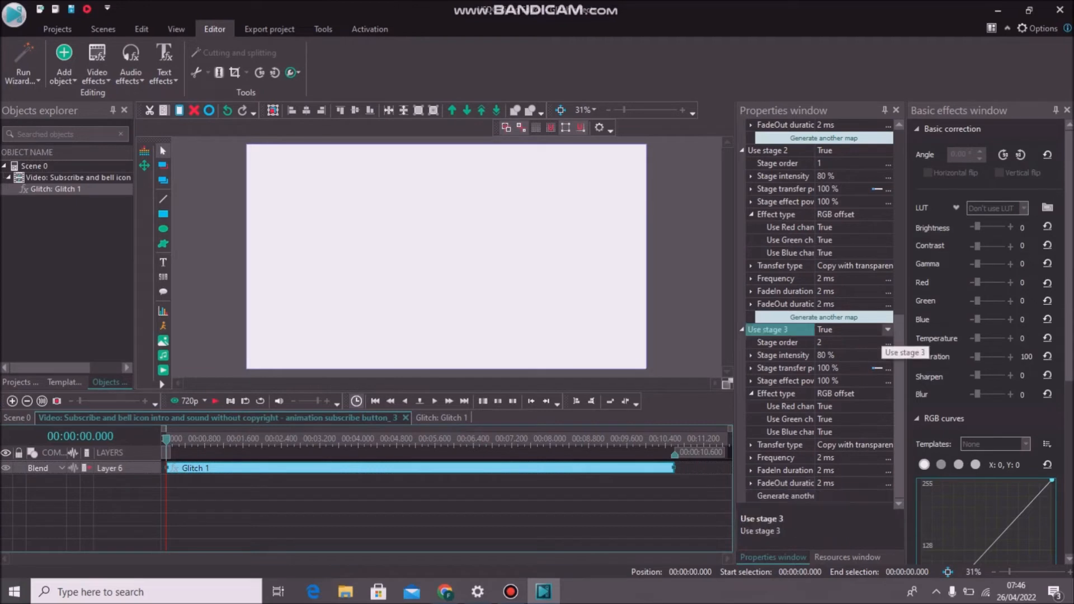
left_click(888, 330)
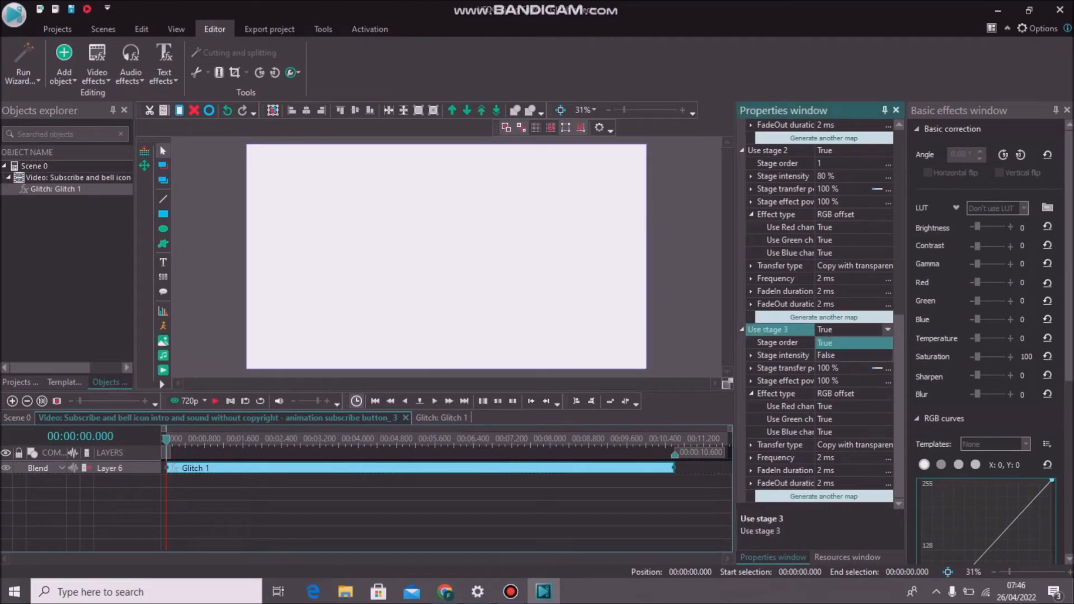
key("Down")
key("Return")
key("space")
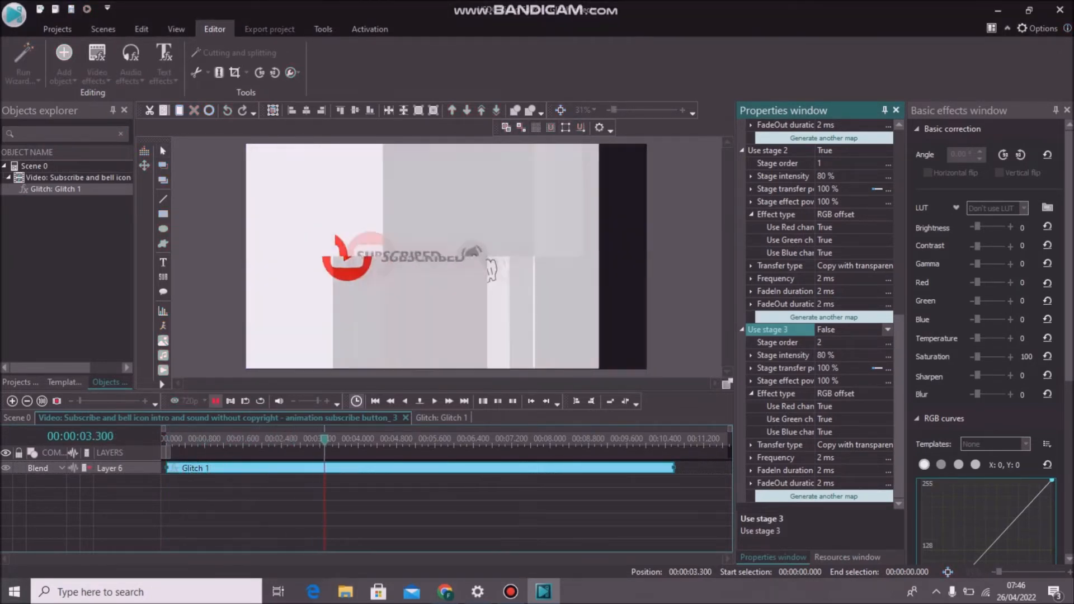
key("space")
left_click_drag(369, 440, 167, 440)
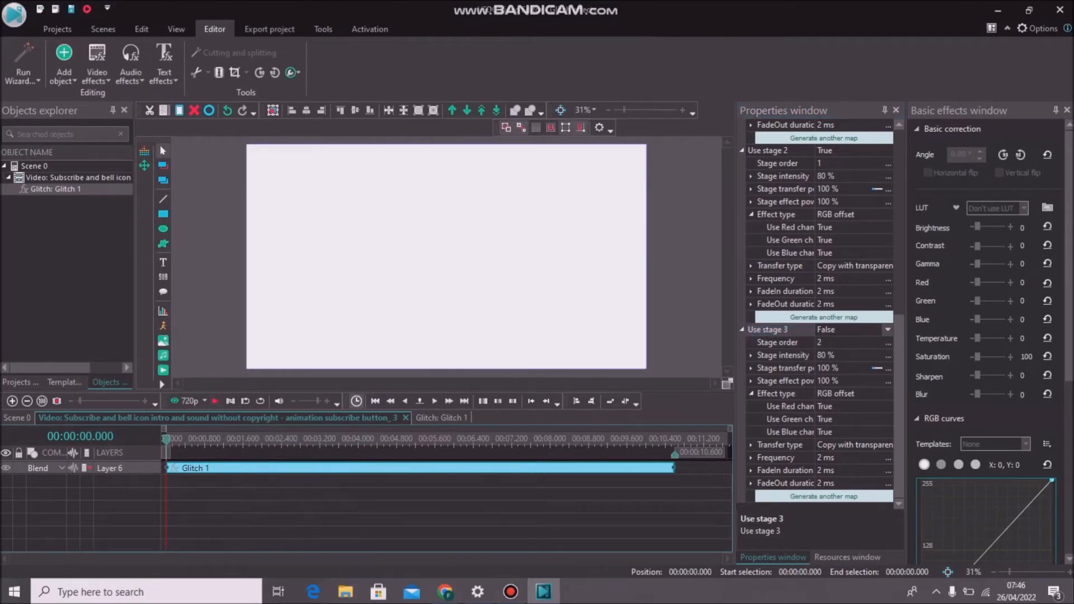
Set Use stage 2 to False, preview the glitch with stage 1 only and return to the start.
scroll(820, 313, "up", 3)
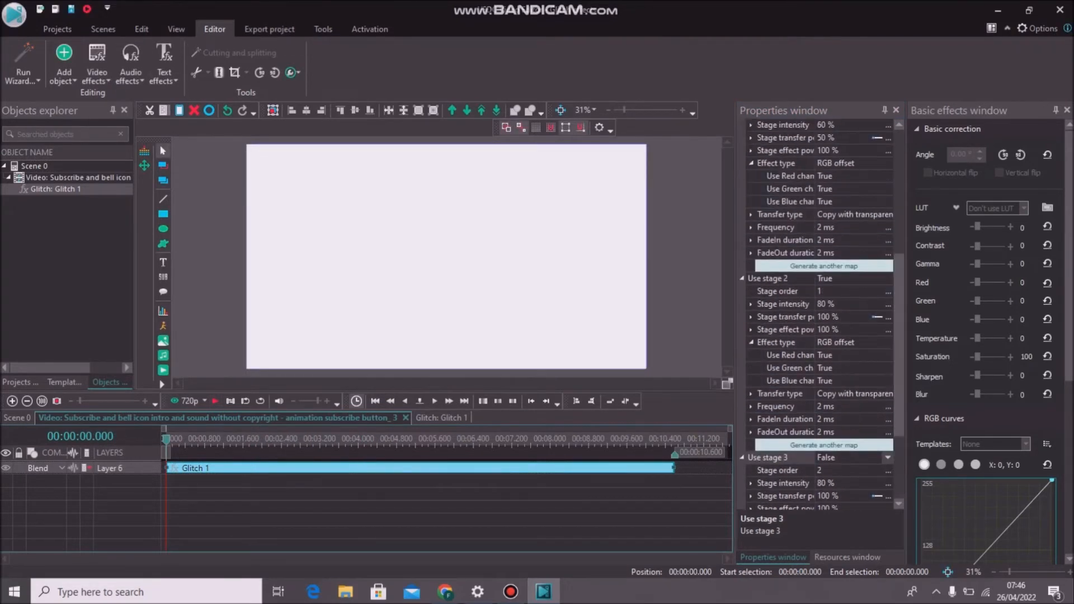
left_click(861, 279)
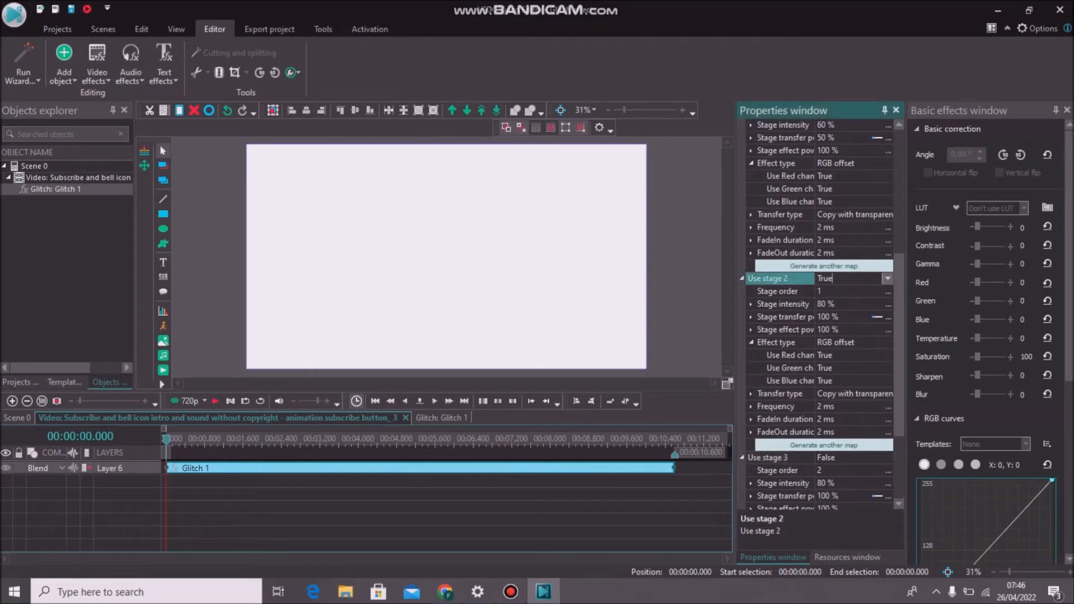
left_click(888, 279)
left_click(826, 304)
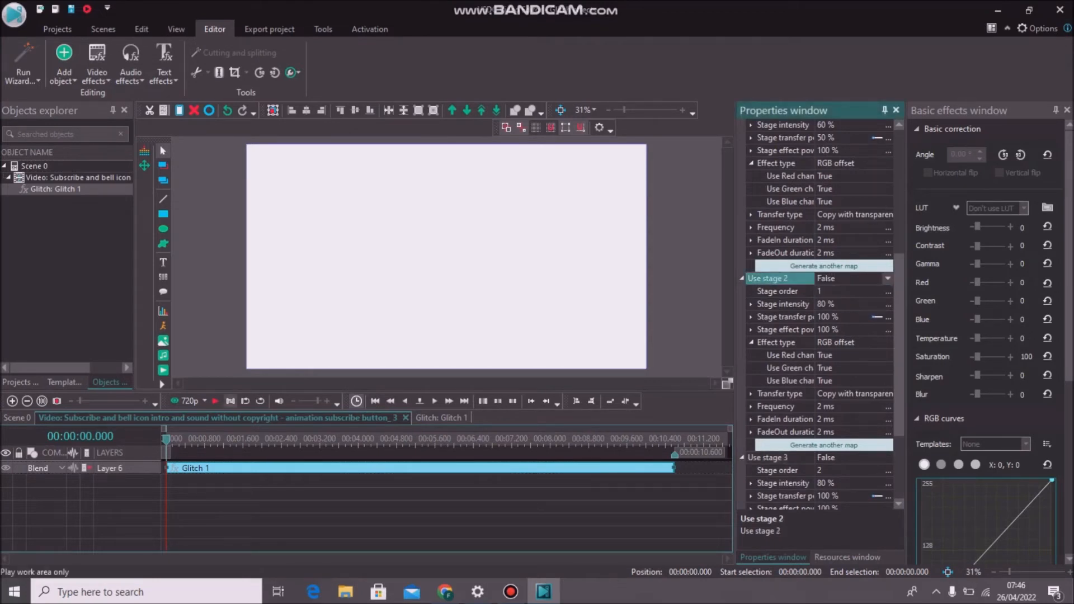
key("space")
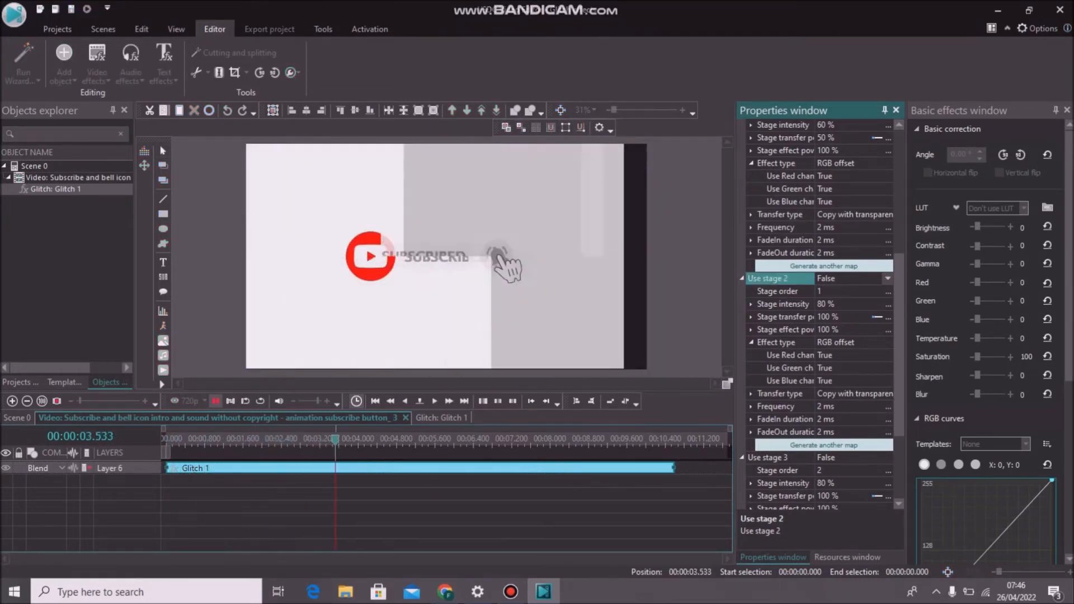
key("space")
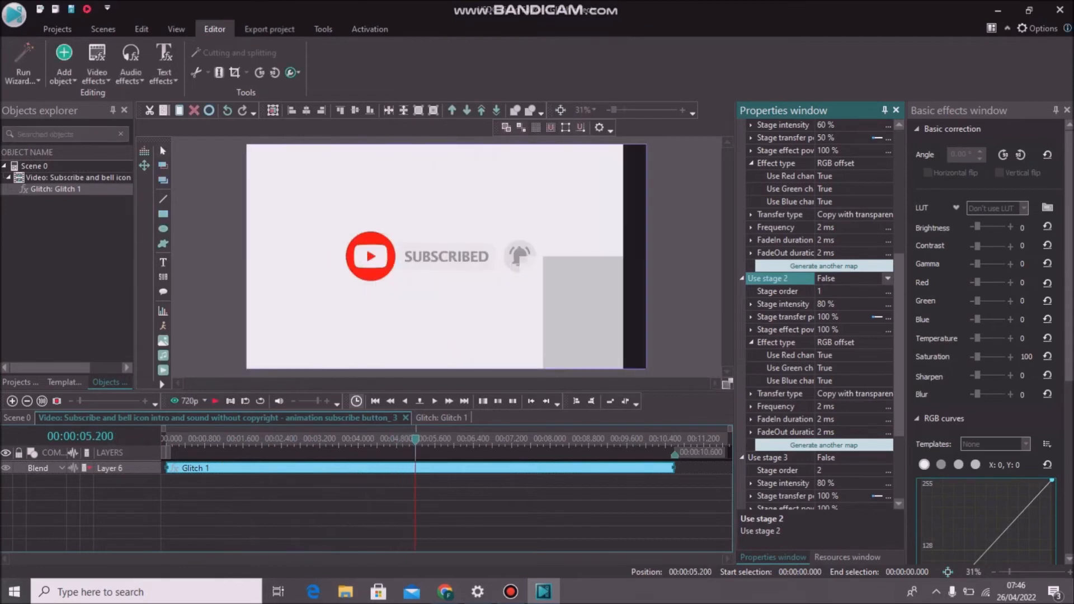
key("Home")
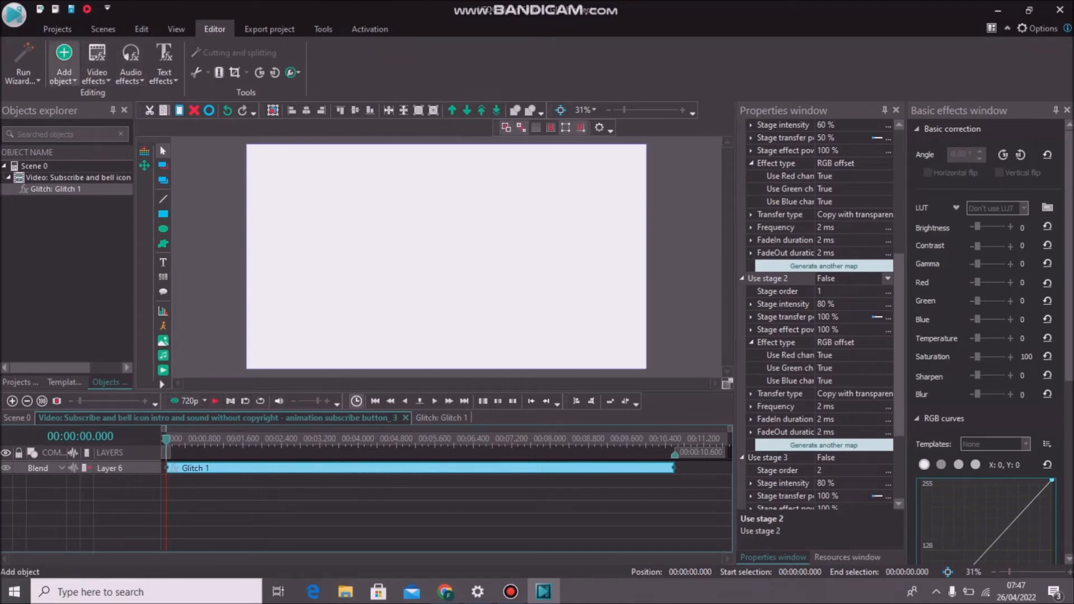
Add the video "yt1s.com - 25 FREE GLITCH SOUND EFFECTS" from Downloads and move its clip to a new layer below Glitch 1, starting at 00:00:00.000.
left_click(64, 61)
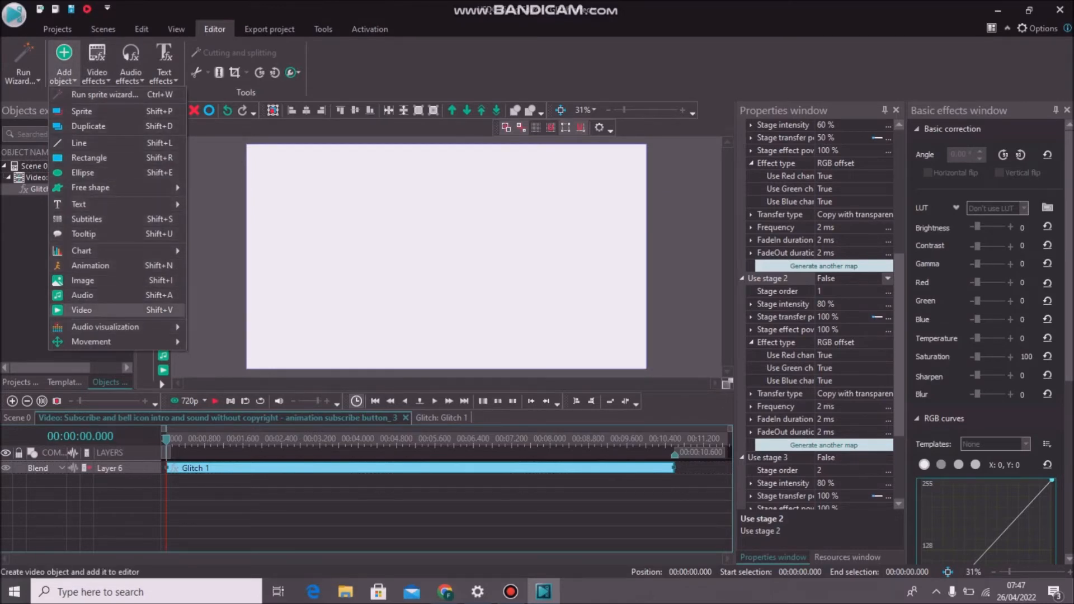
left_click(82, 310)
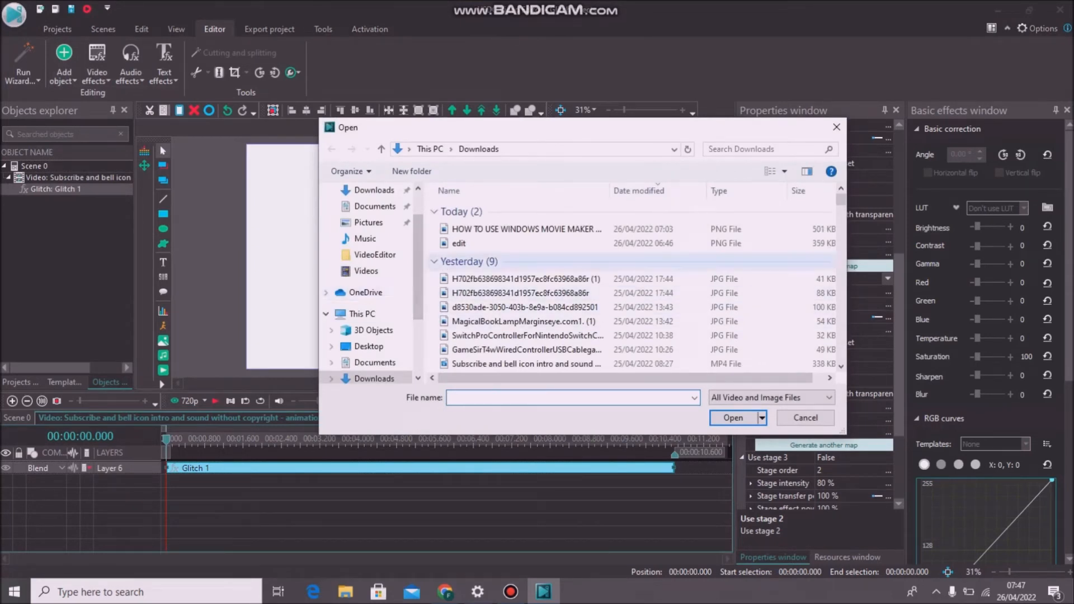
scroll(560, 251, "down", 4)
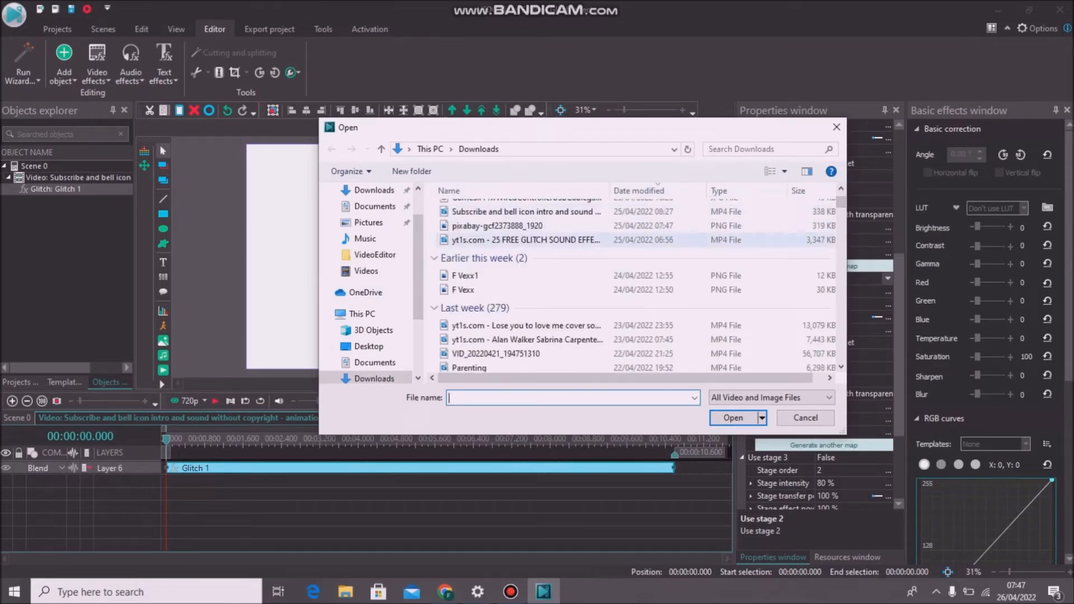
left_click(470, 240)
left_click(733, 418)
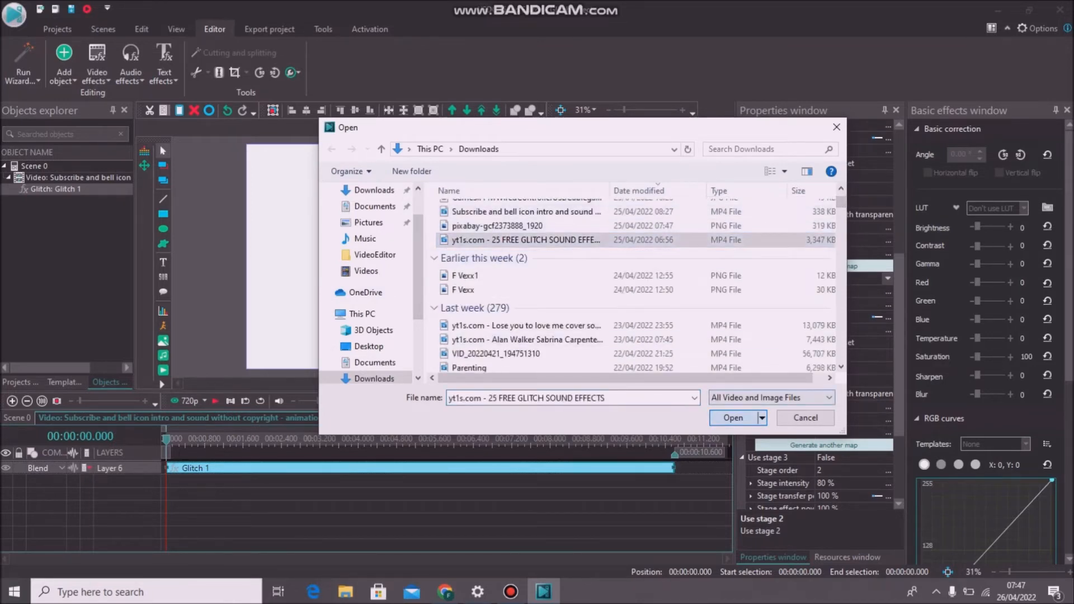
left_click(663, 359)
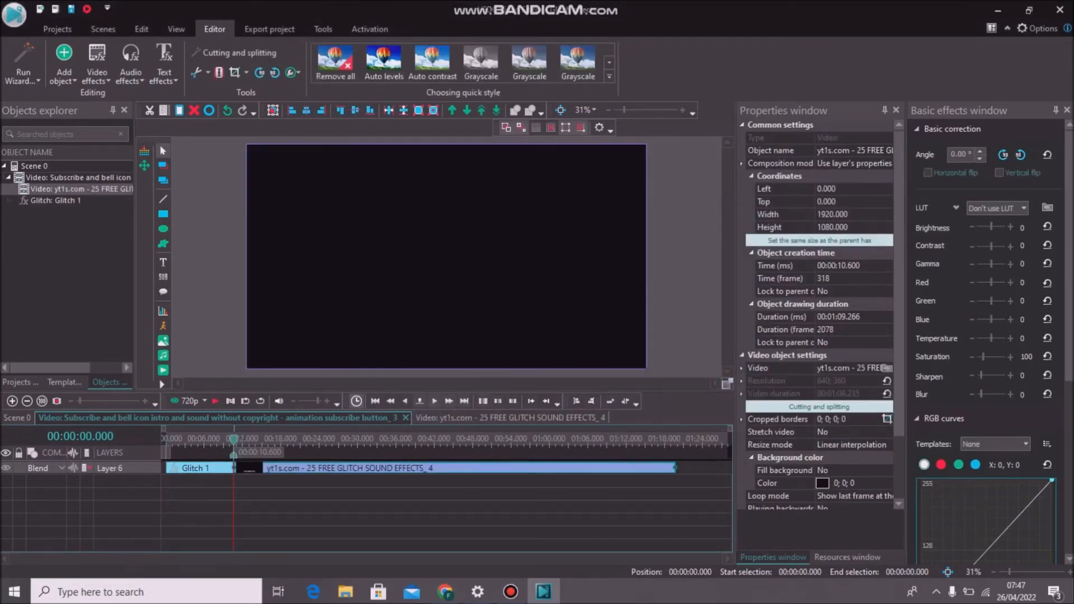
left_click_drag(392, 468, 322, 482)
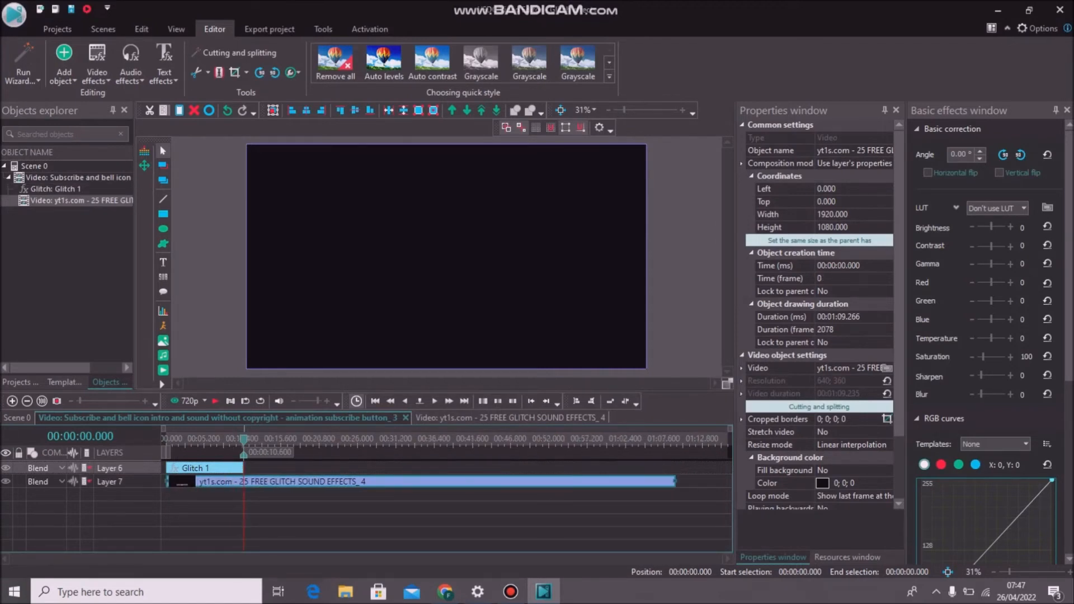
Play the timeline from the start to check the glitch sound effects clip, adjusting the system volume to 40.
left_click_drag(244, 439, 167, 439)
left_click(215, 402)
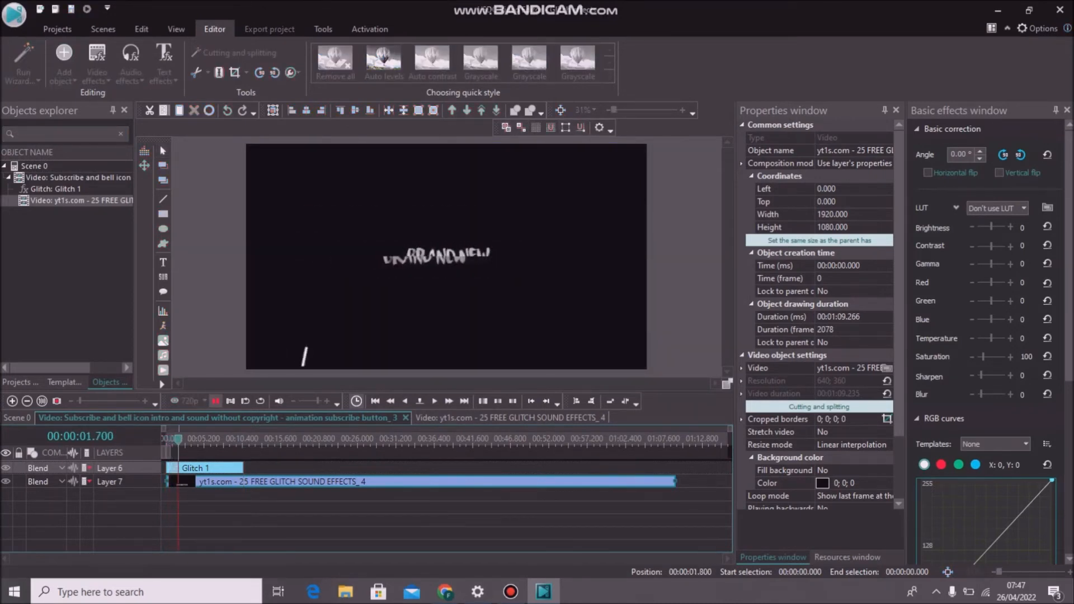
key("XF86AudioRaiseVolume")
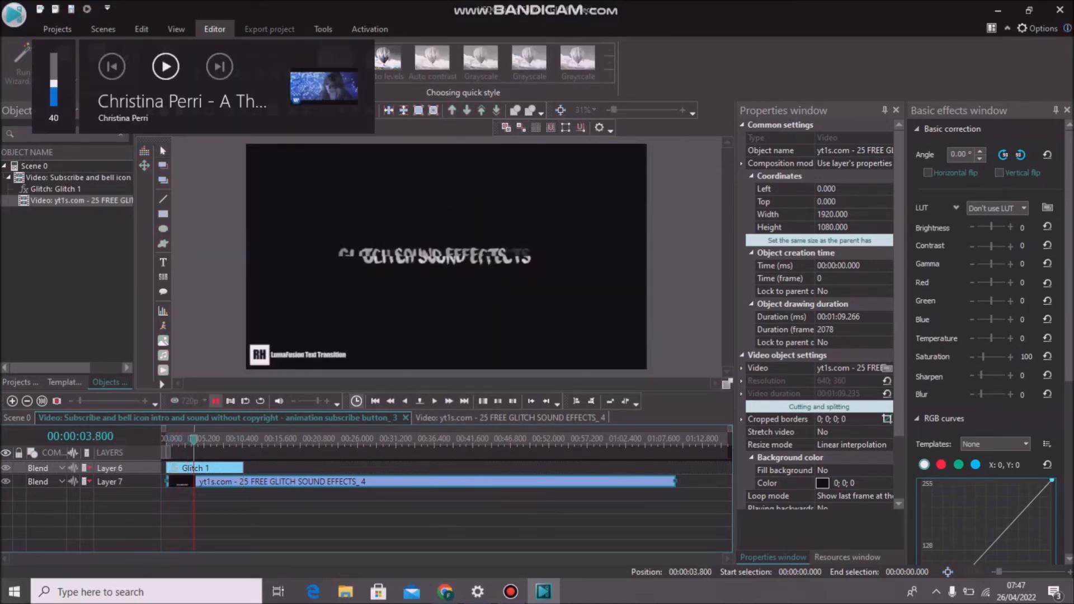
key("space")
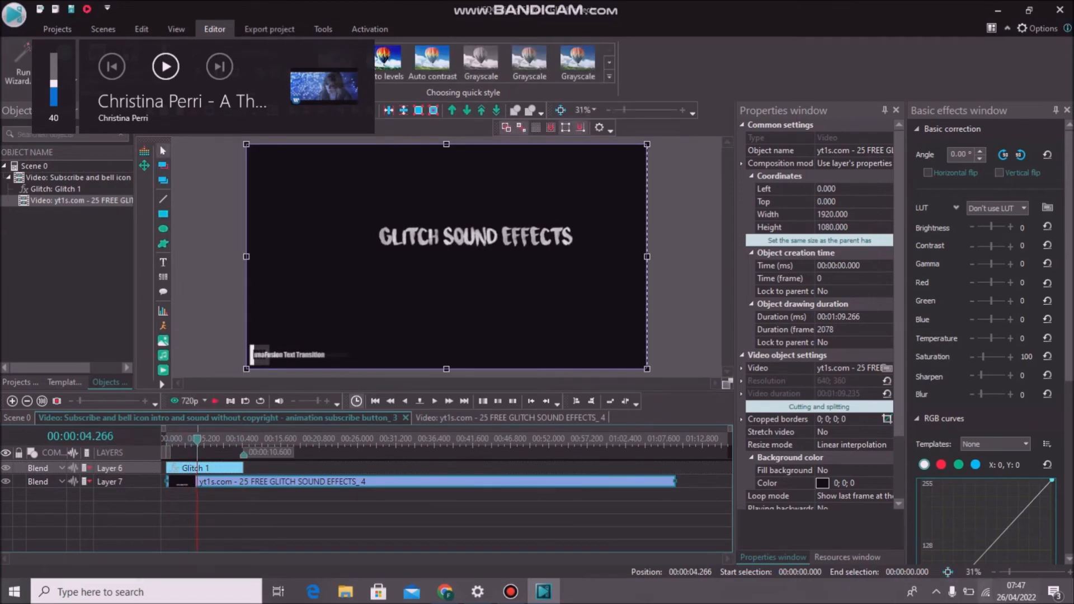
Set the system headphone volume to 11.
left_click(936, 592)
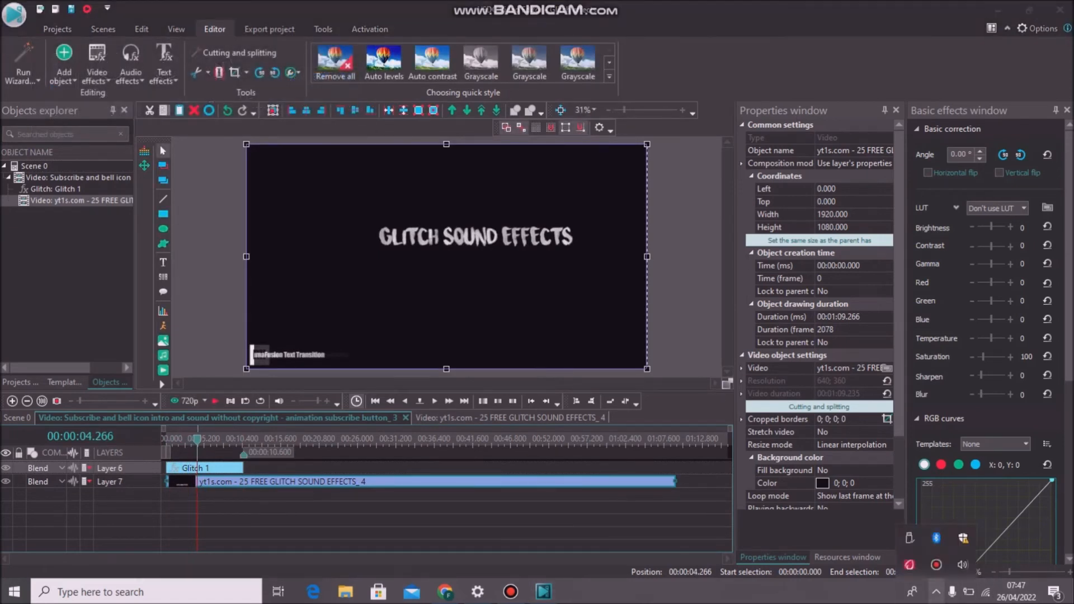
left_click(962, 564)
left_click_drag(939, 559, 895, 559)
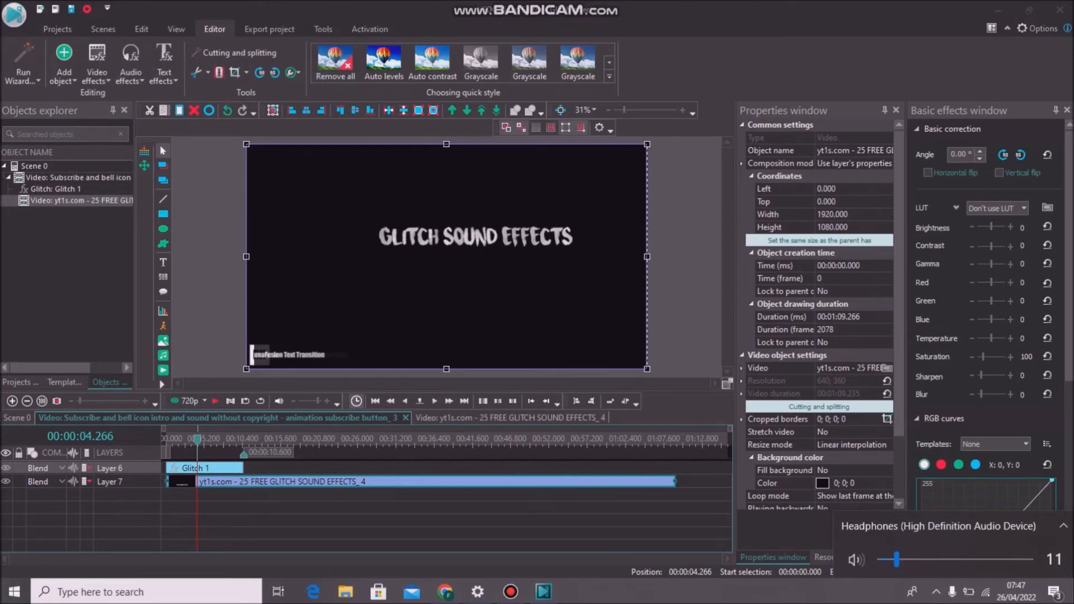
Trim the start of the glitch sound effects clip up to 00:00:10.600 and move the remaining part to 00:00:00.000.
left_click_drag(197, 440, 217, 441)
left_click(215, 401)
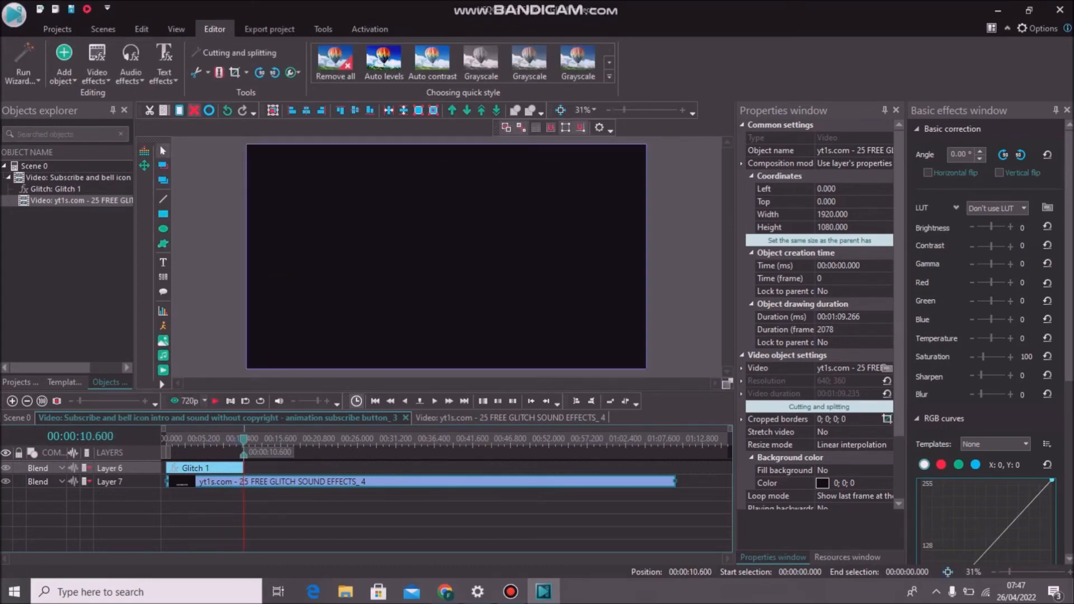
left_click(197, 73)
left_click(208, 72)
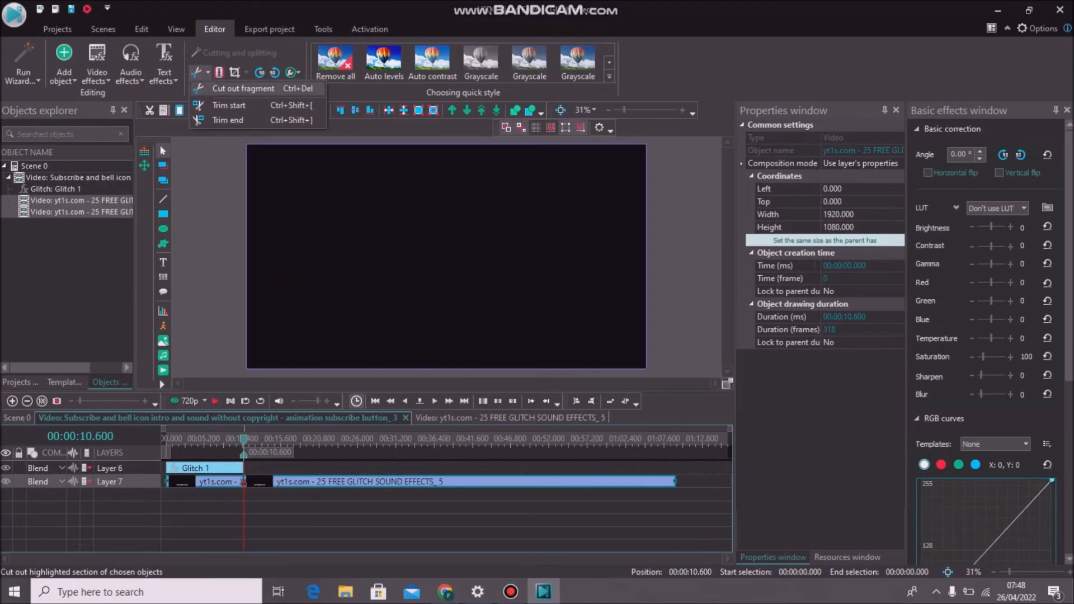
left_click(221, 105)
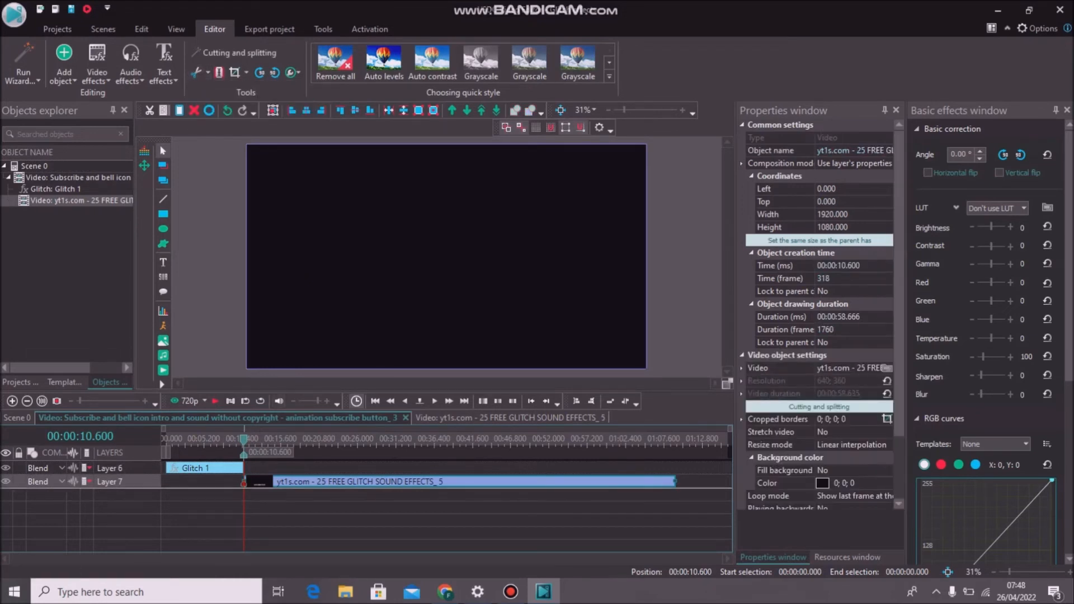
left_click_drag(302, 482, 224, 481)
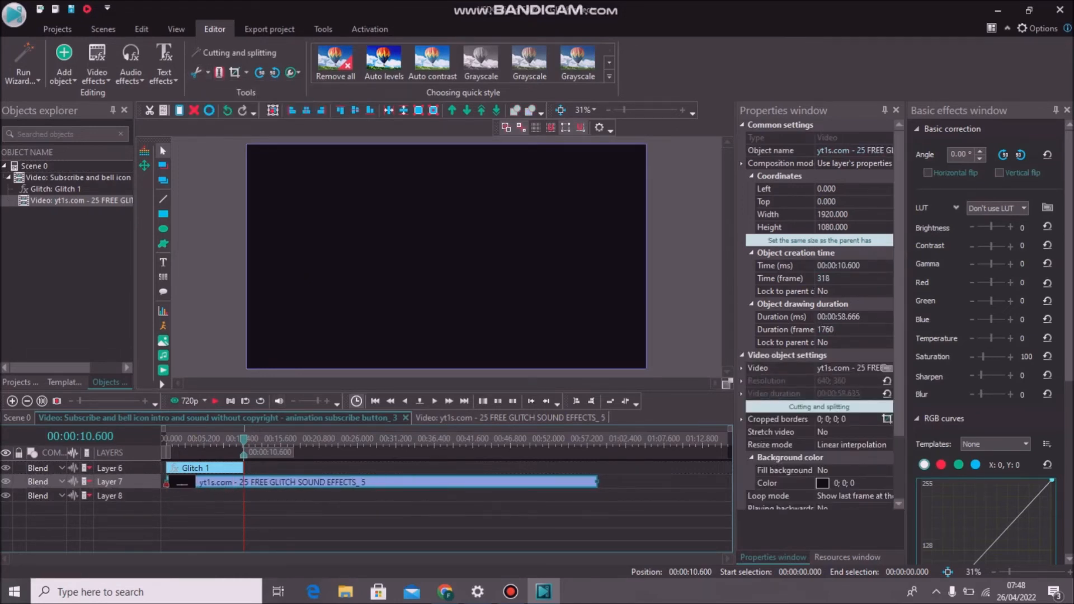
Play the trimmed glitch sound effects clip from the start of the timeline to check it.
left_click_drag(258, 439, 166, 438)
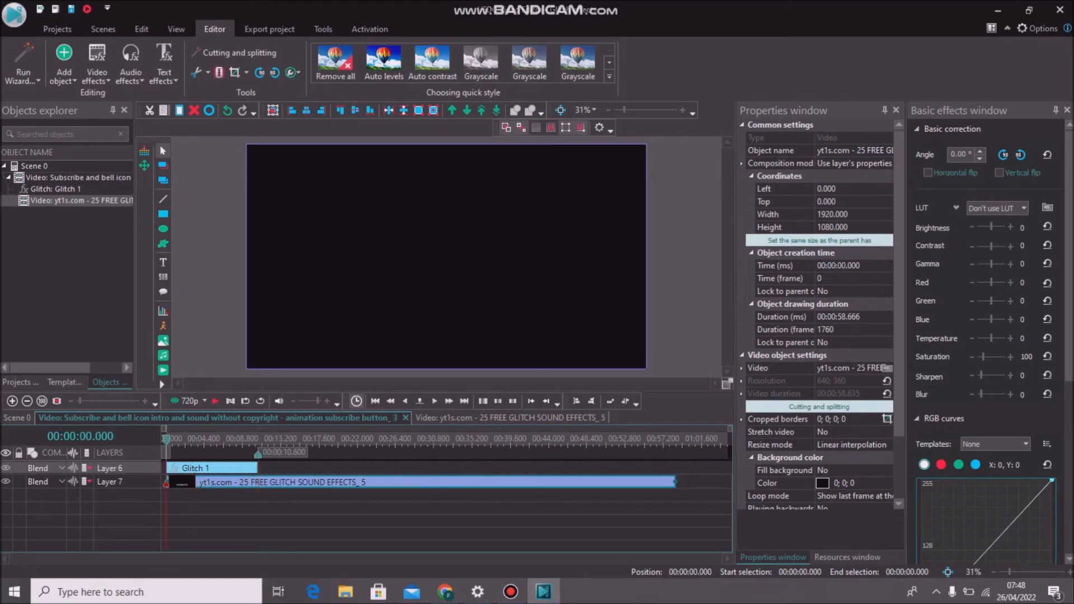
left_click(215, 401)
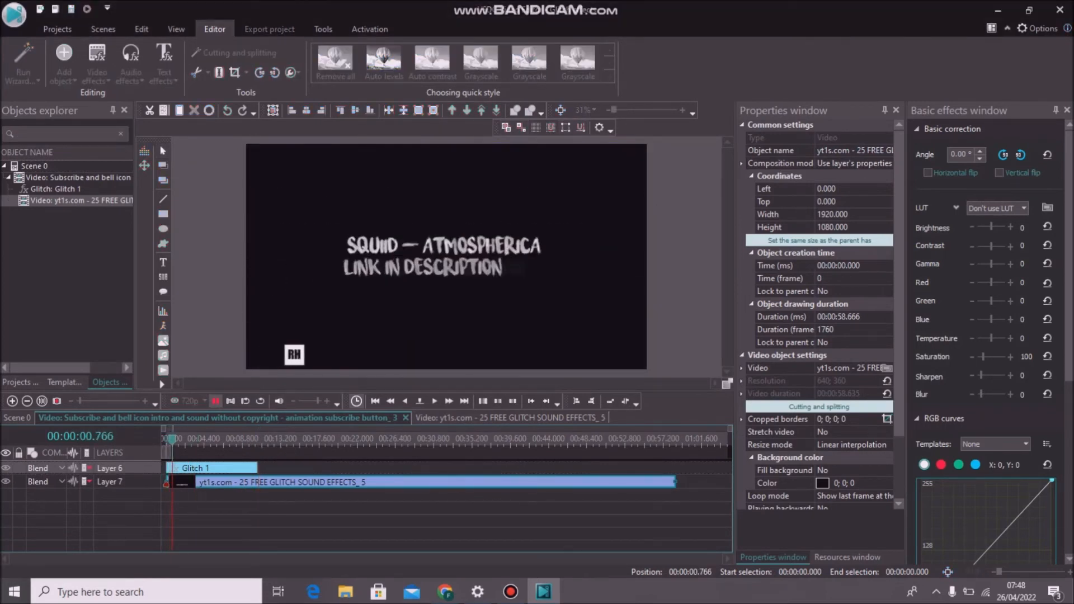
key("space")
Trim another 00:00:10.600 from the start of the sound effects clip and move the remainder back to the timeline start.
left_click_drag(192, 439, 248, 438)
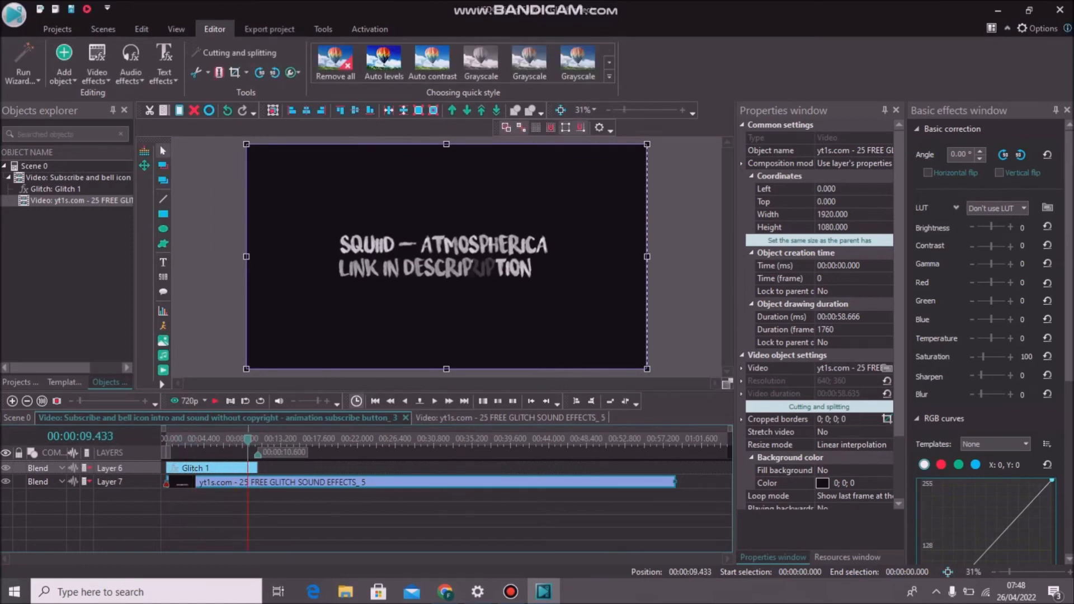
left_click(215, 401)
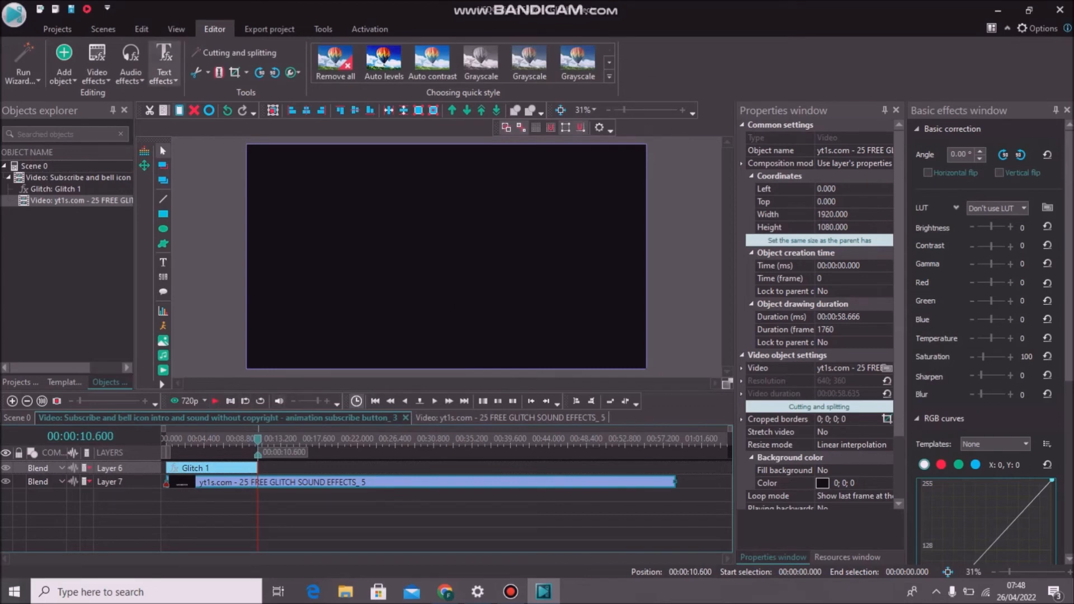
left_click(207, 73)
left_click(229, 105)
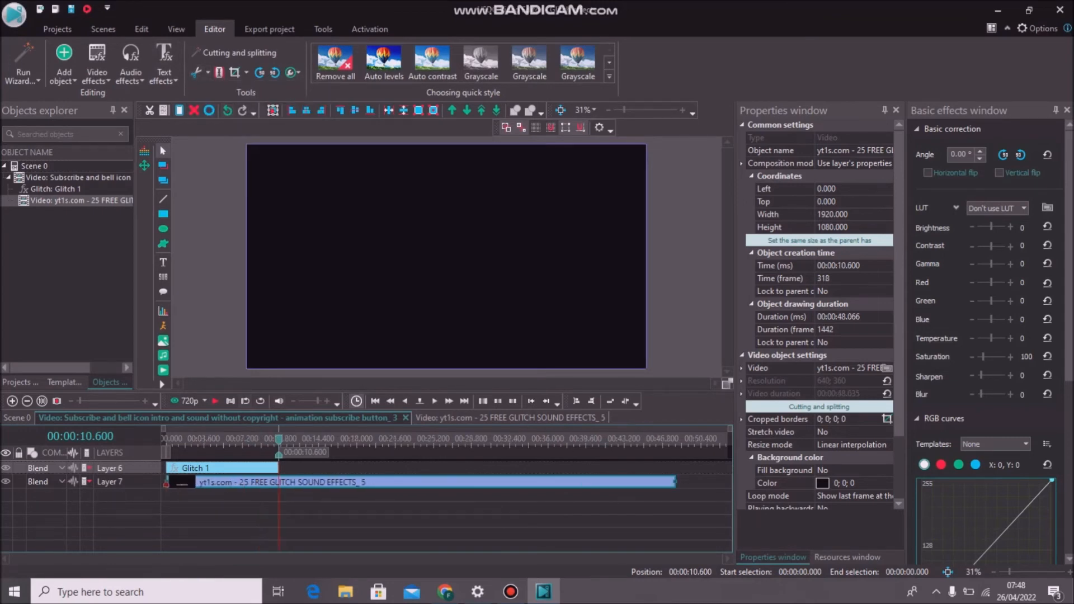
Separate the sound effects clip's audio onto its own layer and delete the video clip, with the playhead at 00:00:00.000.
left_click_drag(279, 439, 166, 440)
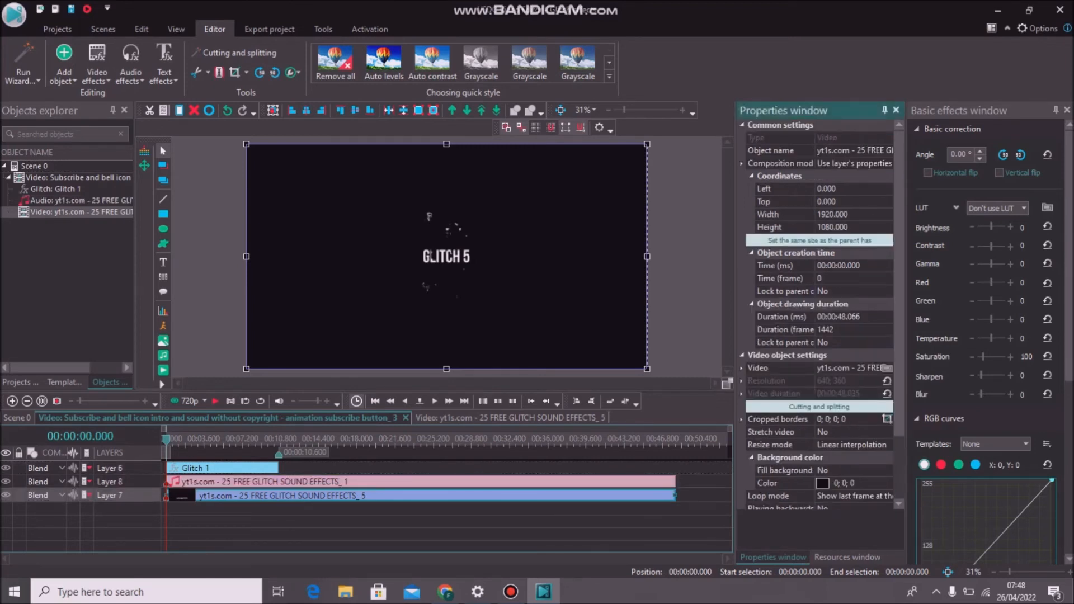
key("Delete")
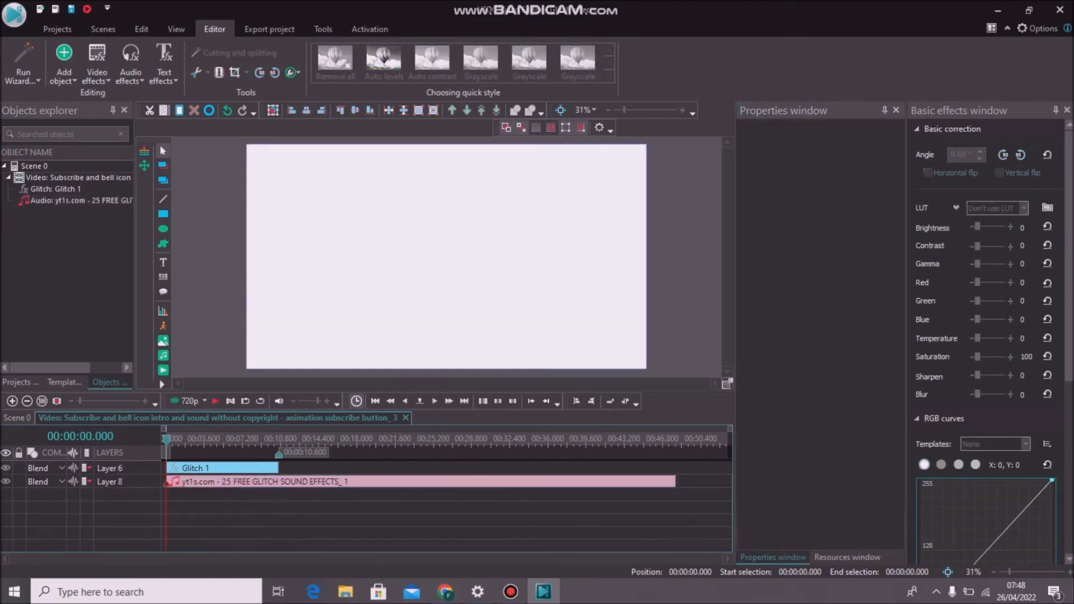
Play the timeline to check the separated audio together with the glitch effect, ending with the playhead at 00:00:10.500.
key("space")
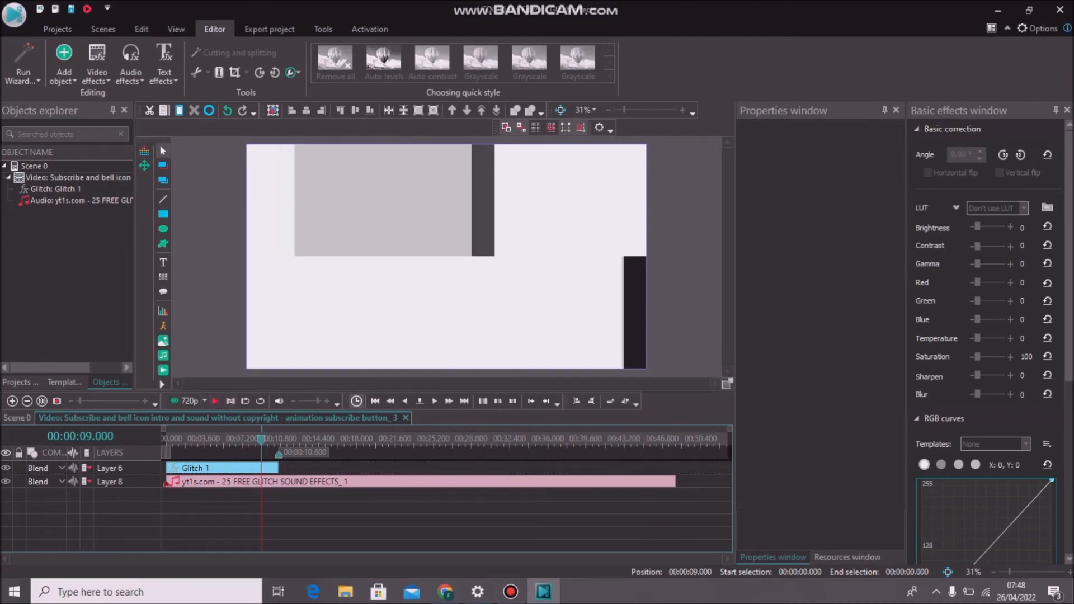
key("Left")
key("Left")
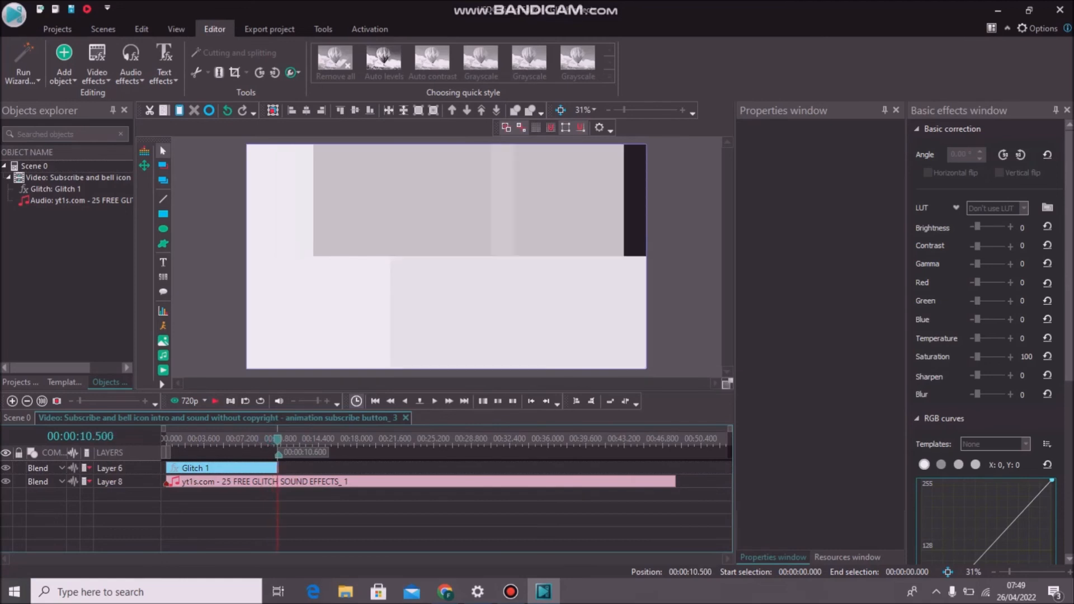
Shorten the glitch audio clip and trim its end at 00:00:10.566 to match the end of Glitch 1.
left_click(285, 482)
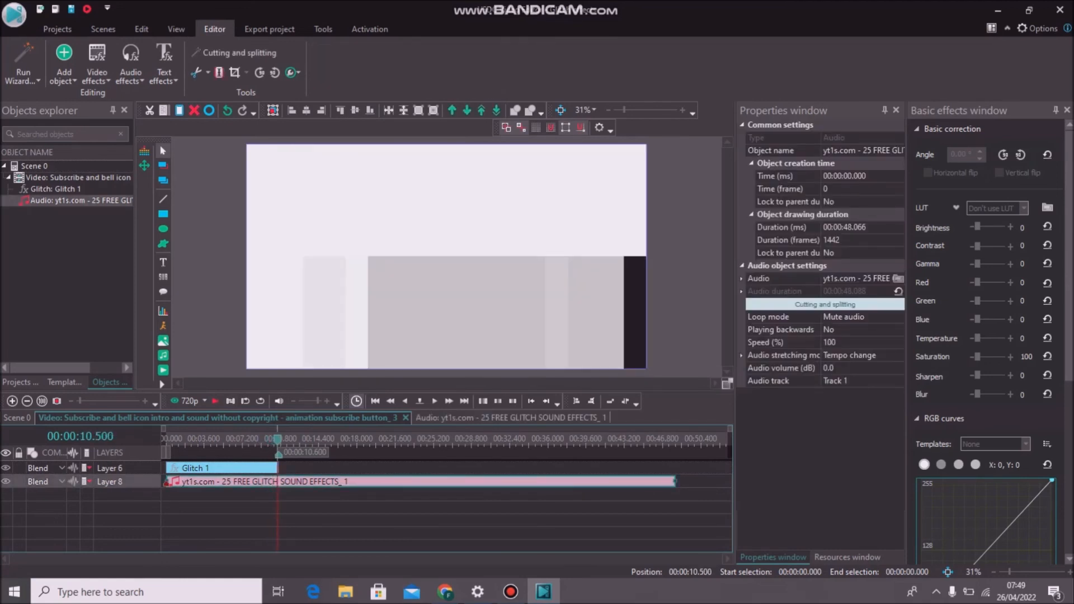
left_click_drag(658, 482, 278, 481)
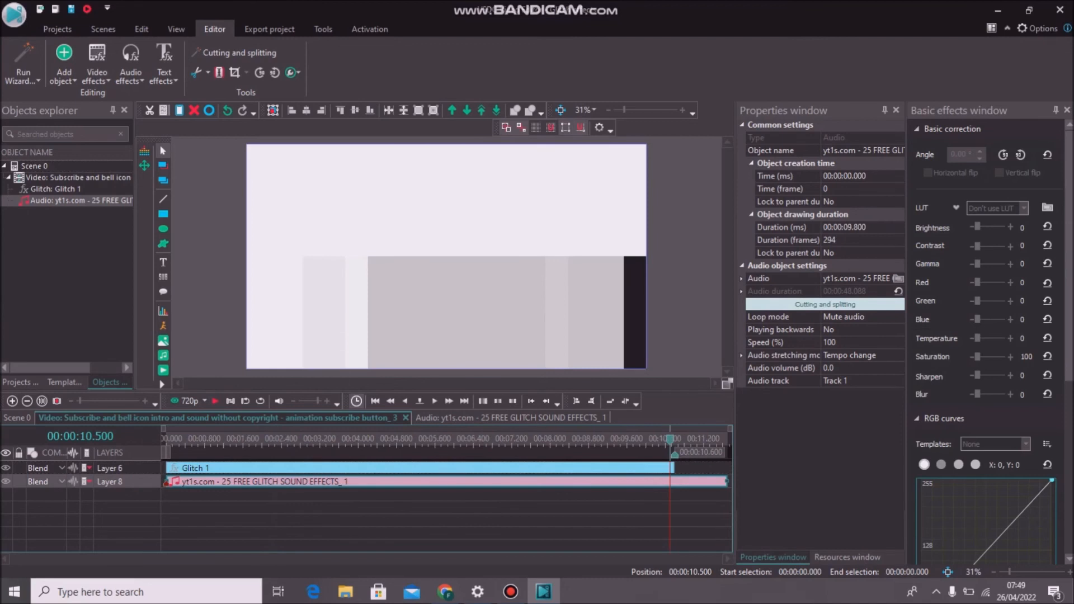
left_click_drag(728, 482, 731, 482)
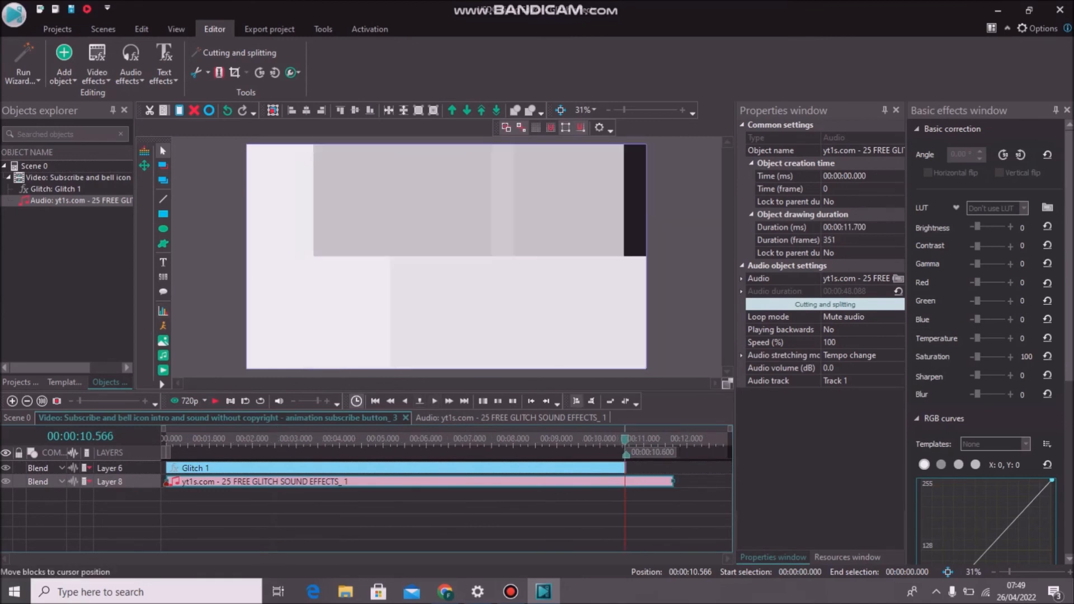
left_click(207, 72)
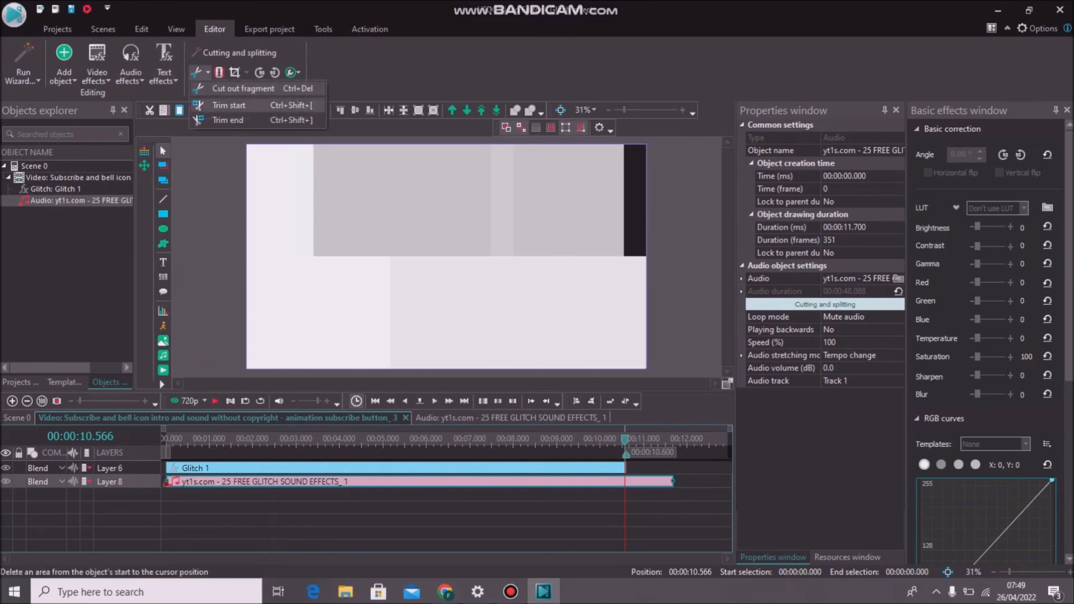
left_click(226, 120)
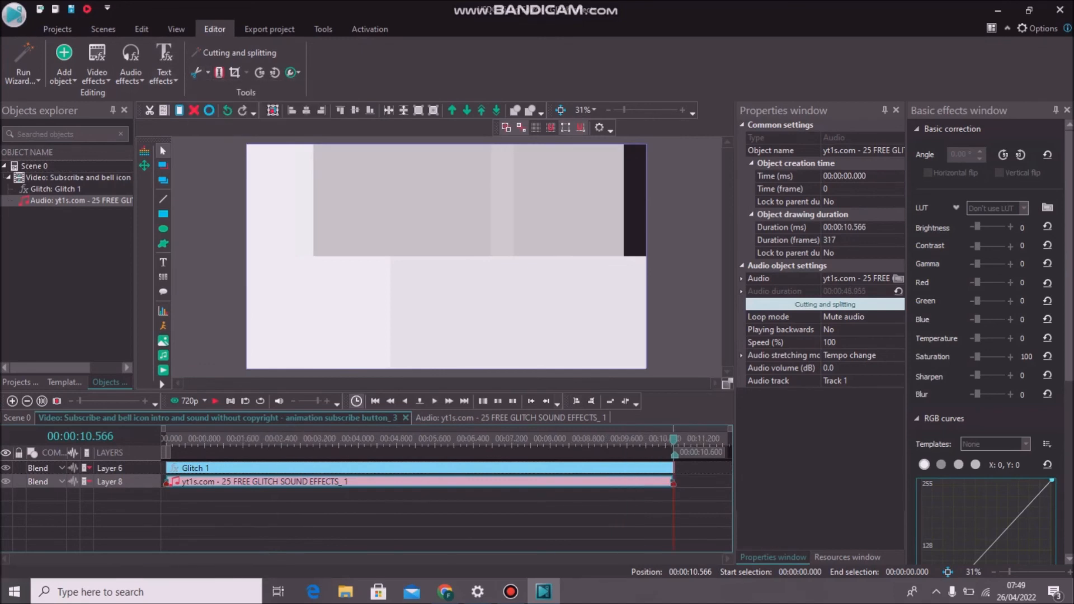
Play the timeline through to 00:00:10.600 to check the trimmed audio against the glitch effect.
key("space")
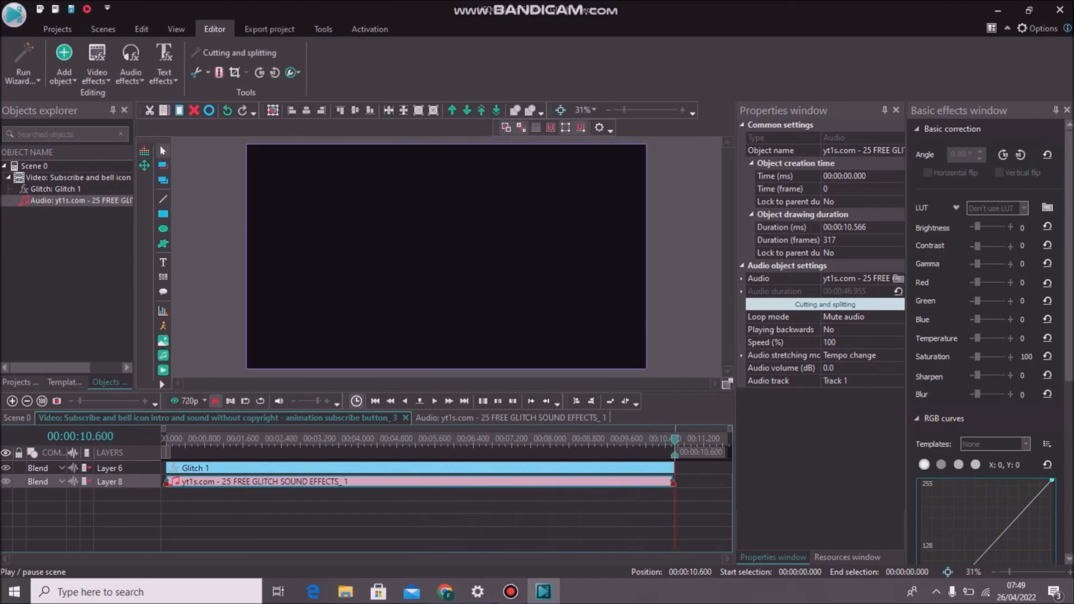
left_click(215, 401)
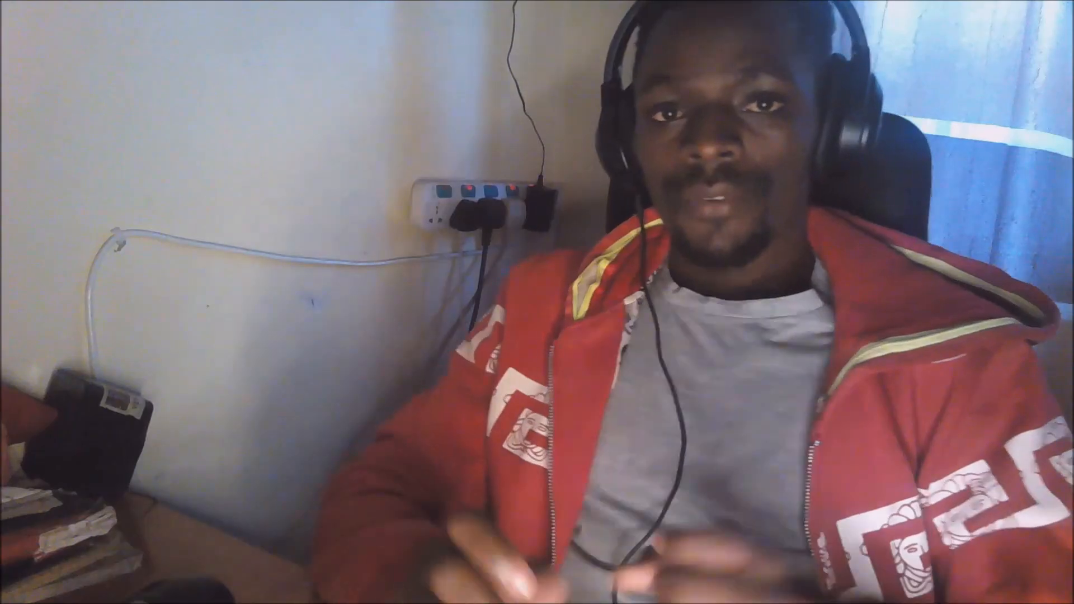